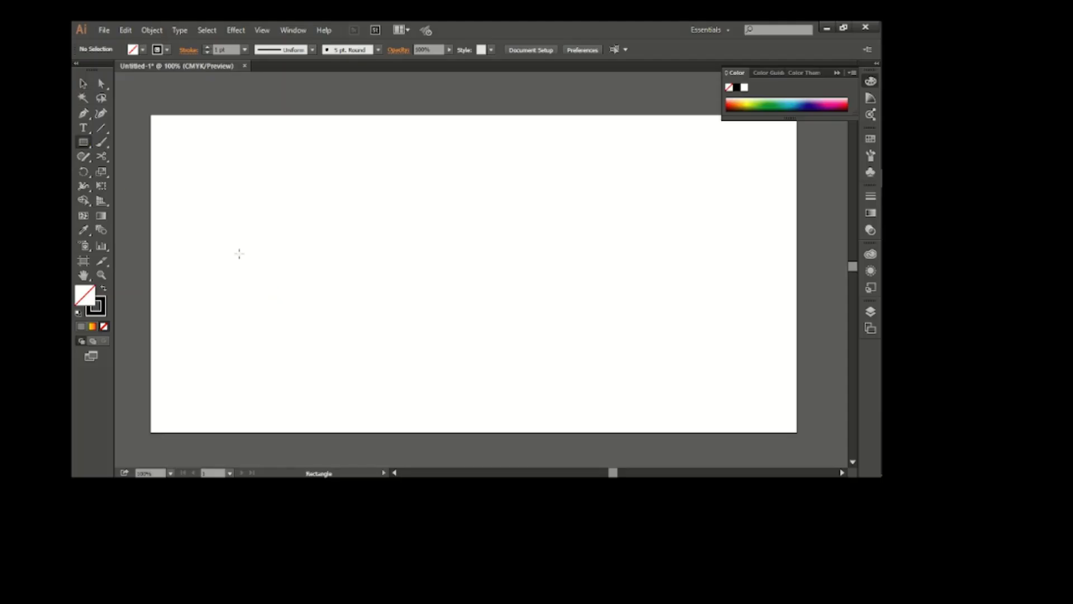
# Draw the house-wall rectangle and cut away its top edge, leaving three open sides.
pyautogui.moveTo(239, 253); pyautogui.dragTo(410, 378)
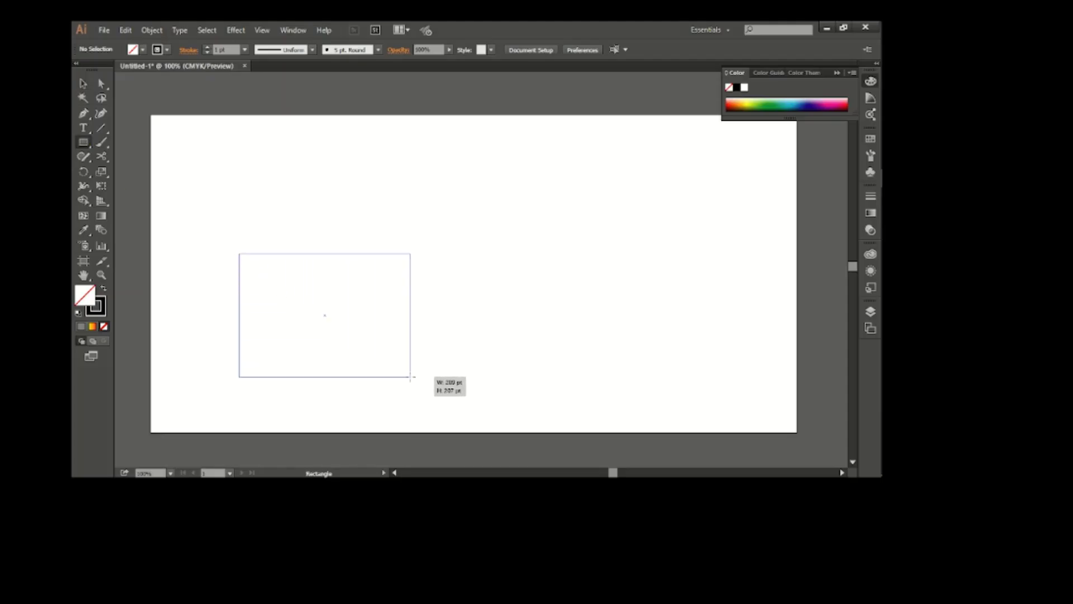
pyautogui.moveTo(101, 156); pyautogui.dragTo(147, 169)
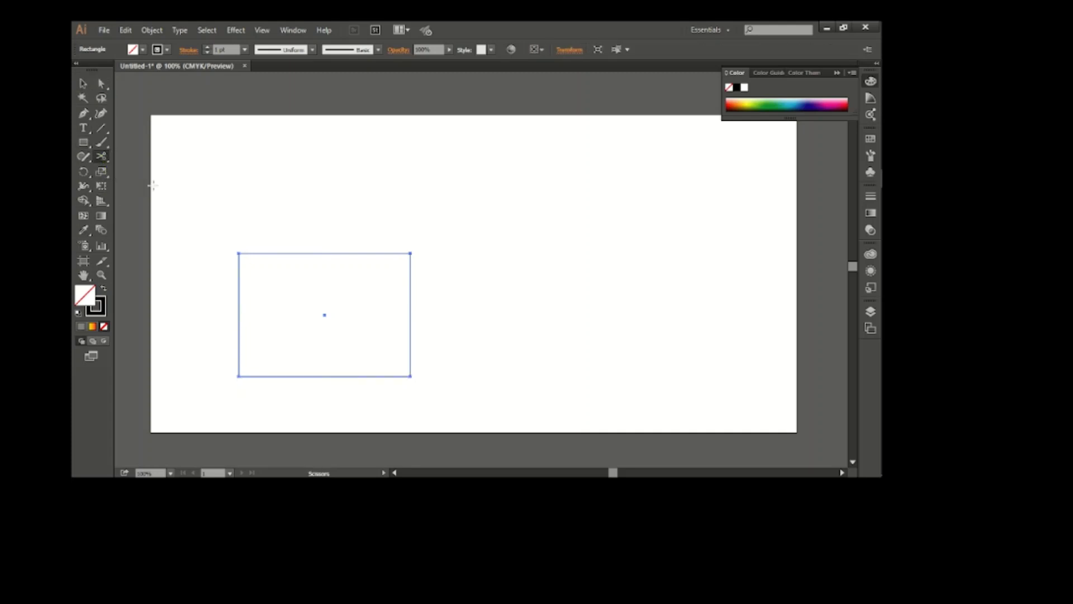
pyautogui.click(237, 254)
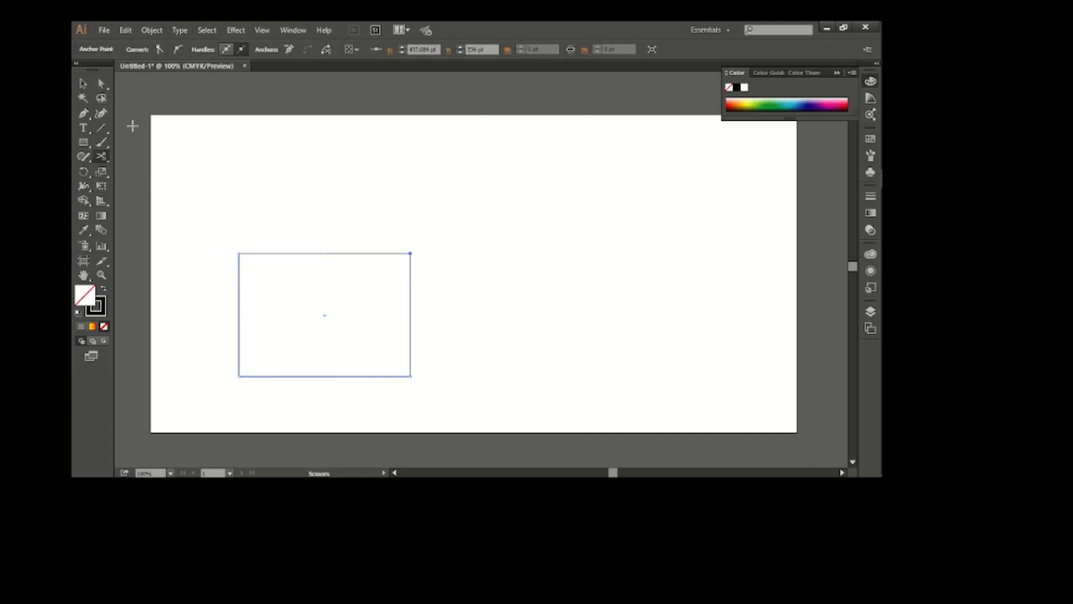
pyautogui.press('v')
pyautogui.click(288, 216)
pyautogui.click(324, 254)
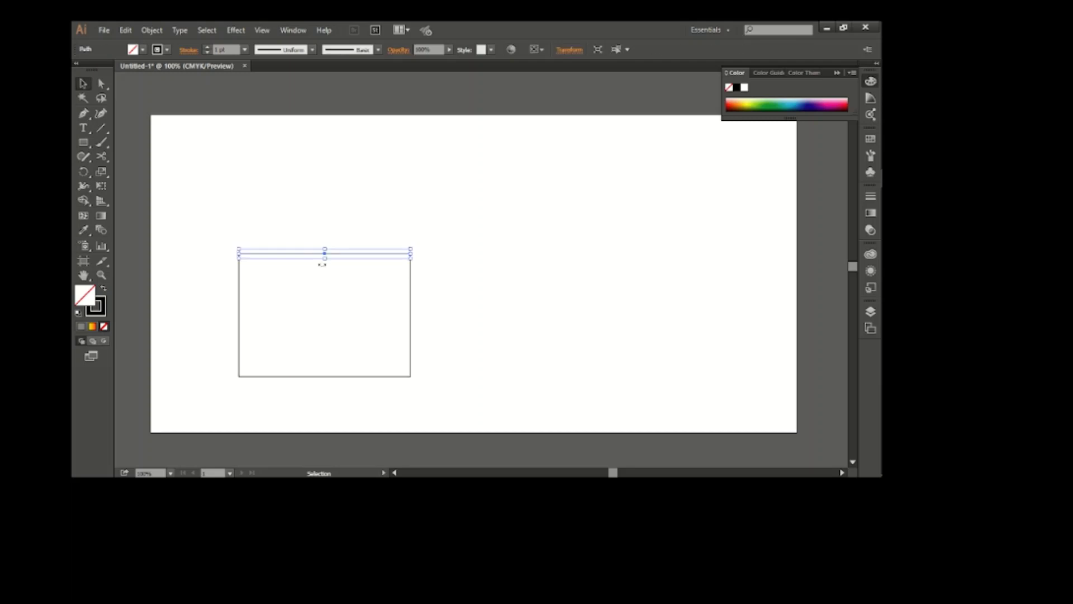
pyautogui.press('Delete')
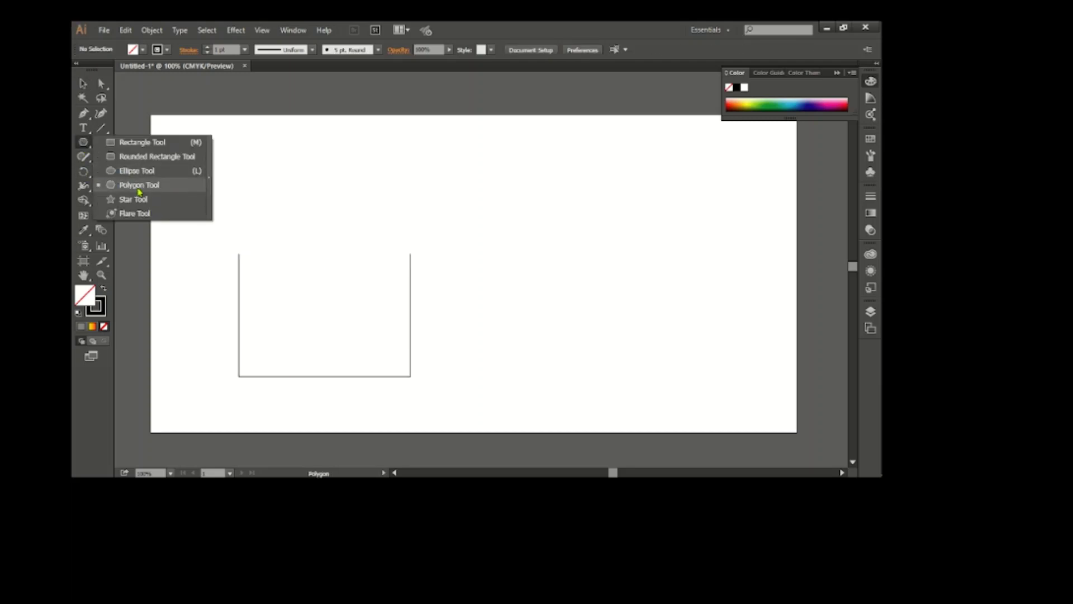
# Create a 3-sided polygon and scale the triangle to span the wall width.
pyautogui.moveTo(83, 142); pyautogui.dragTo(142, 187)
pyautogui.click(352, 249)
pyautogui.click(448, 279)
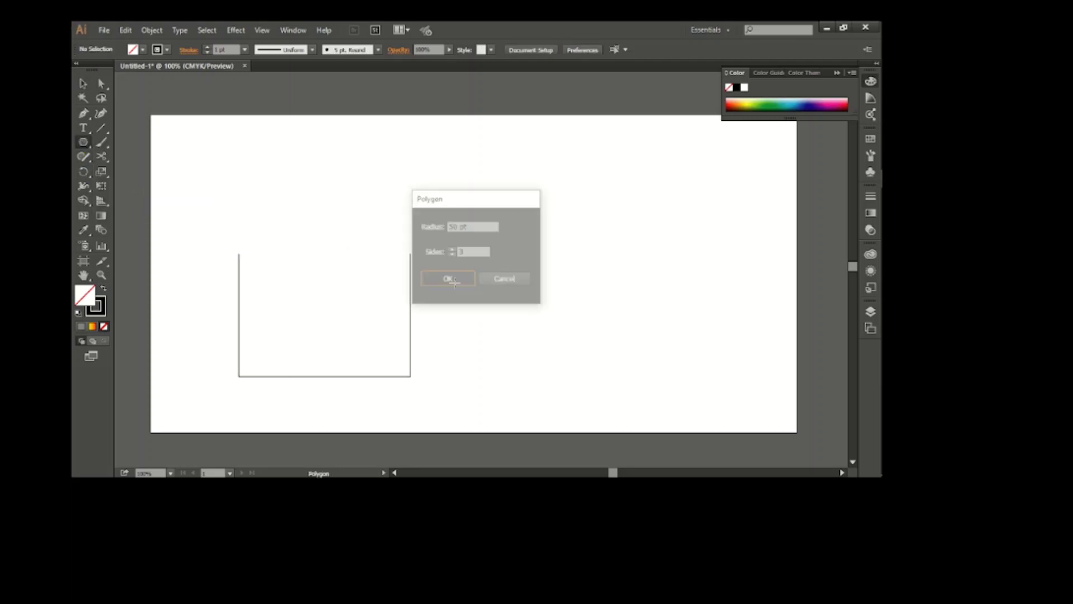
pyautogui.press('v')
pyautogui.moveTo(373, 258)
pyautogui.mouseDown()
pyautogui.moveTo(397, 273)
pyautogui.moveTo(329, 239)
pyautogui.moveTo(488, 270)
pyautogui.mouseUp()
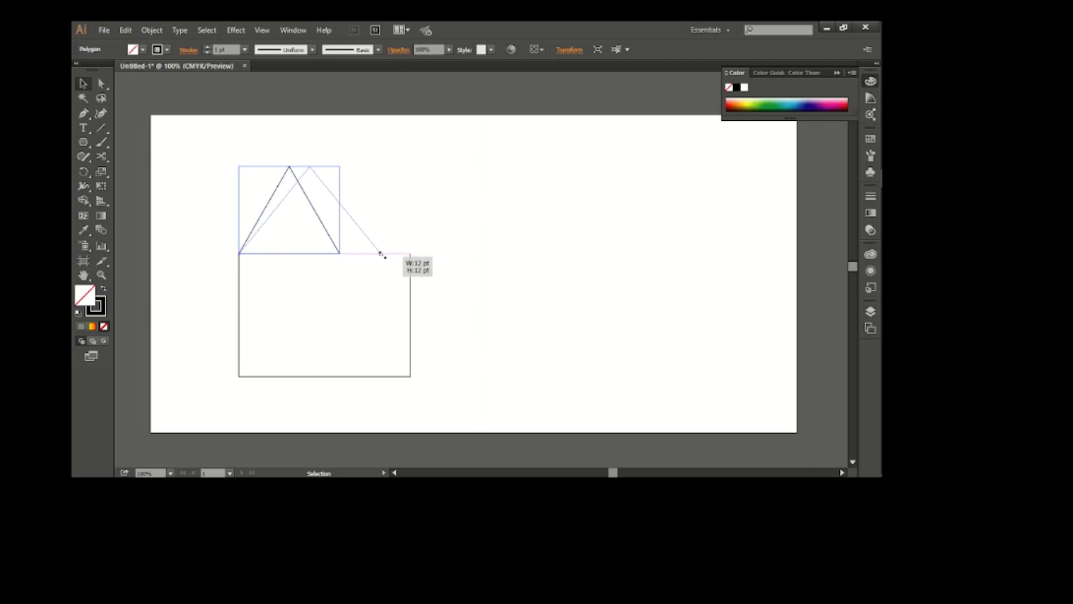
# Cut the triangle at both base corners and delete its base line.
pyautogui.click(331, 262)
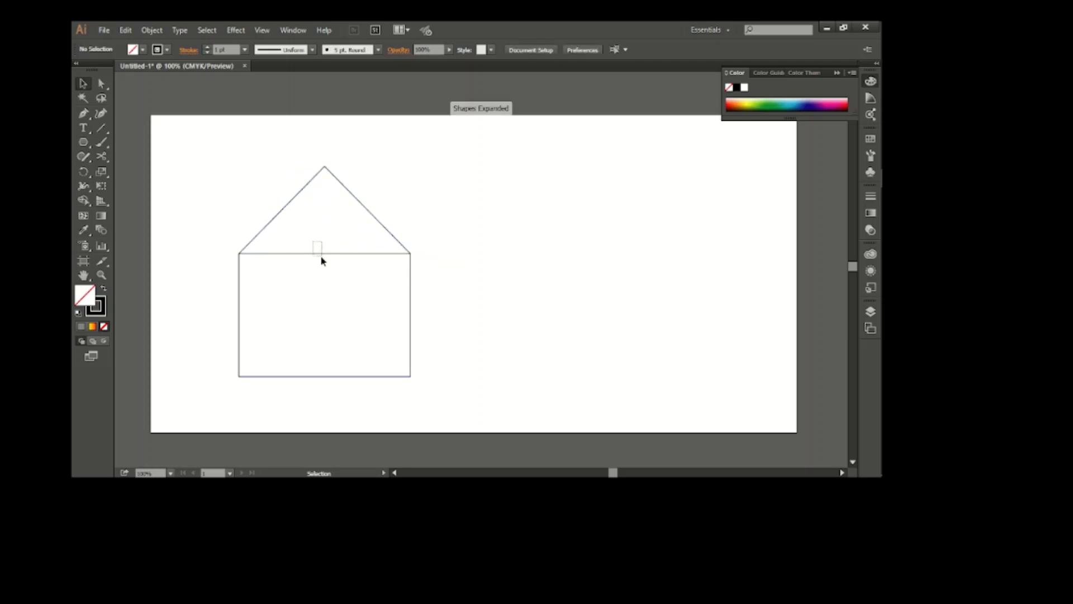
pyautogui.click(322, 254)
pyautogui.press('c')
pyautogui.click(238, 253)
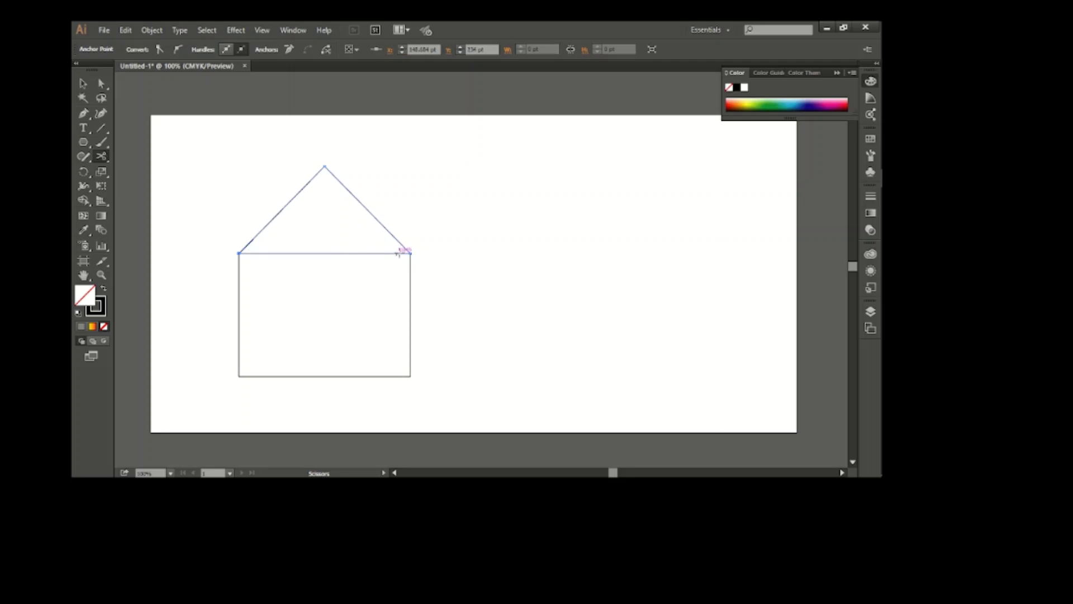
pyautogui.click(410, 254)
pyautogui.press('v')
pyautogui.press('Delete')
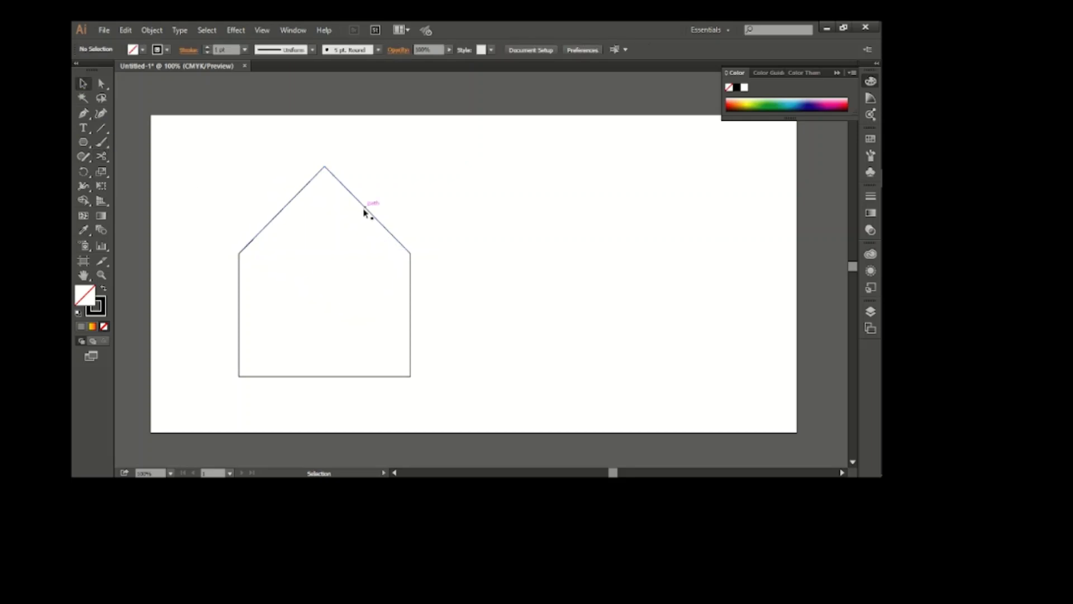
# Duplicate the roof line above the original and nudge the copy into place.
pyautogui.moveTo(368, 215)
pyautogui.mouseDown()
pyautogui.moveTo(372, 202)
pyautogui.moveTo(451, 202)
pyautogui.moveTo(455, 216)
pyautogui.mouseUp()
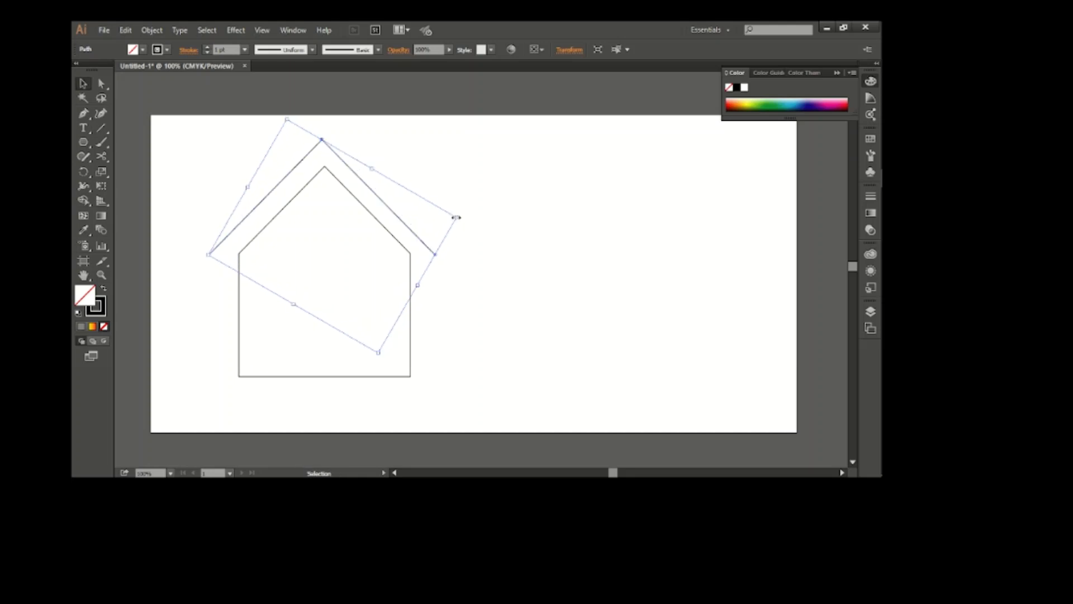
pyautogui.press('Down')
pyautogui.press('Right')
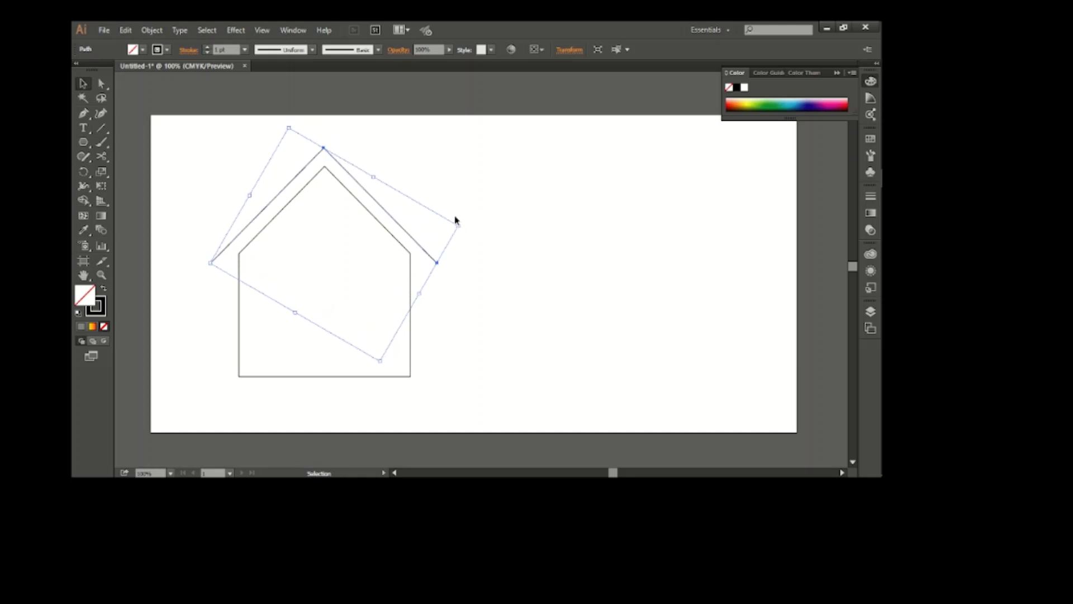
pyautogui.press('Down')
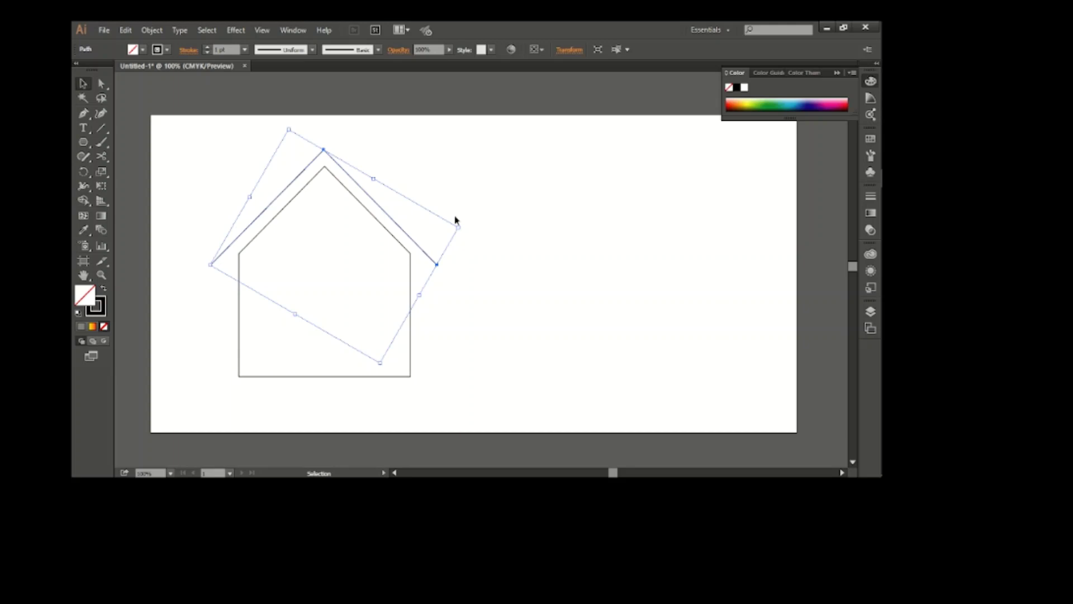
pyautogui.click(518, 244)
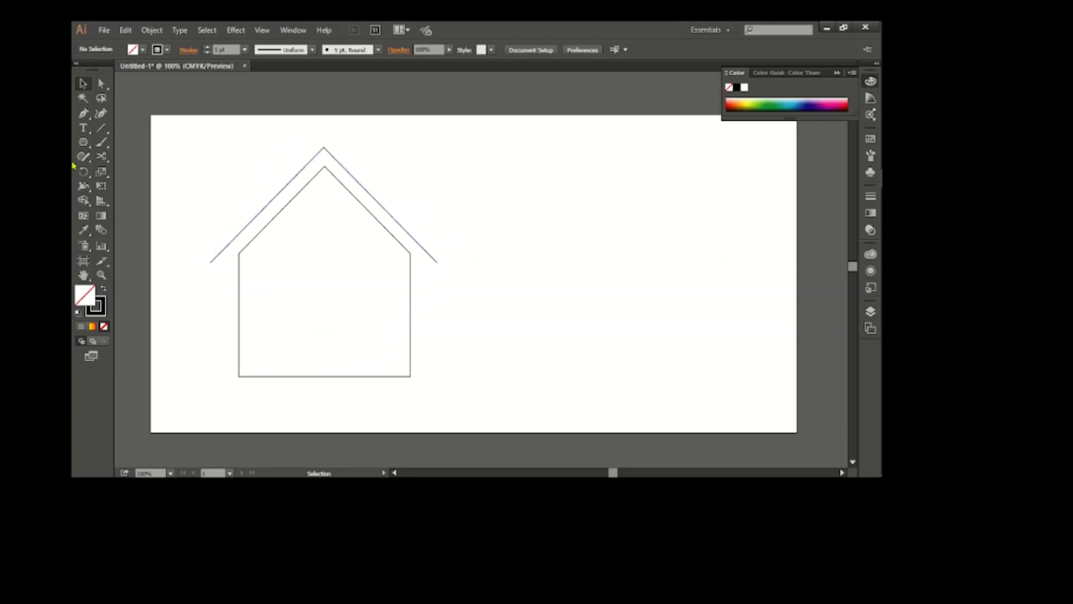
# Join both roof lines at the wall corners into a thick roof band with rounded ends.
pyautogui.click(83, 113)
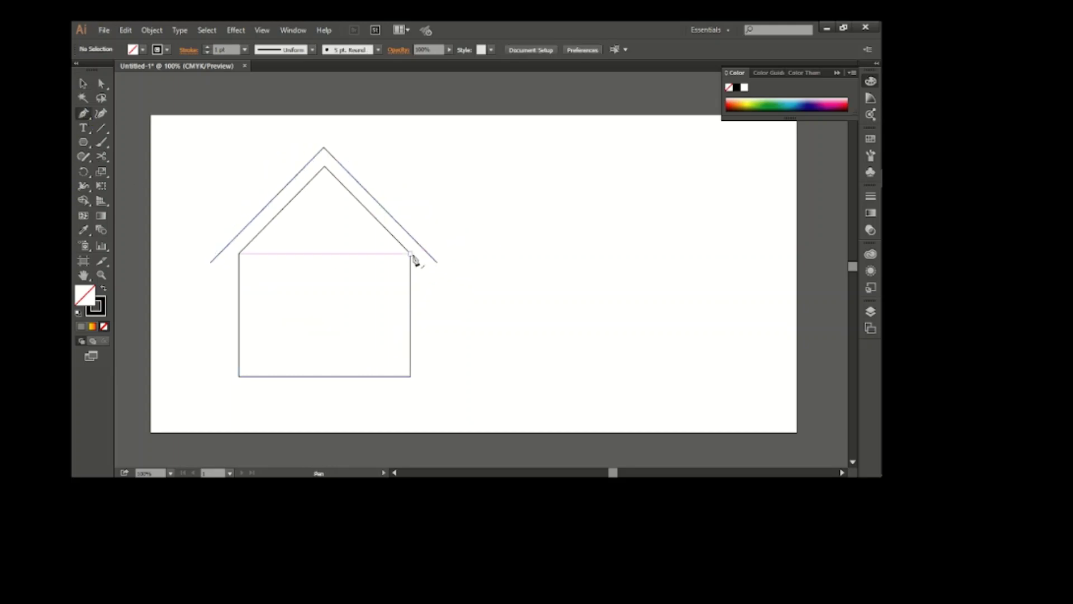
pyautogui.click(410, 253)
pyautogui.click(428, 269)
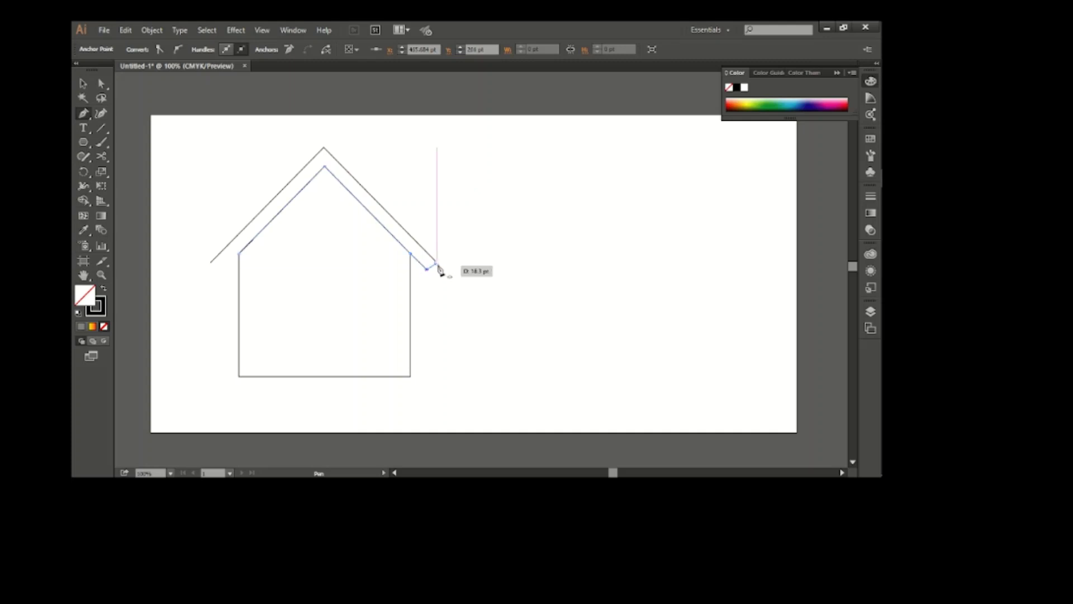
pyautogui.click(437, 261)
pyautogui.click(238, 254)
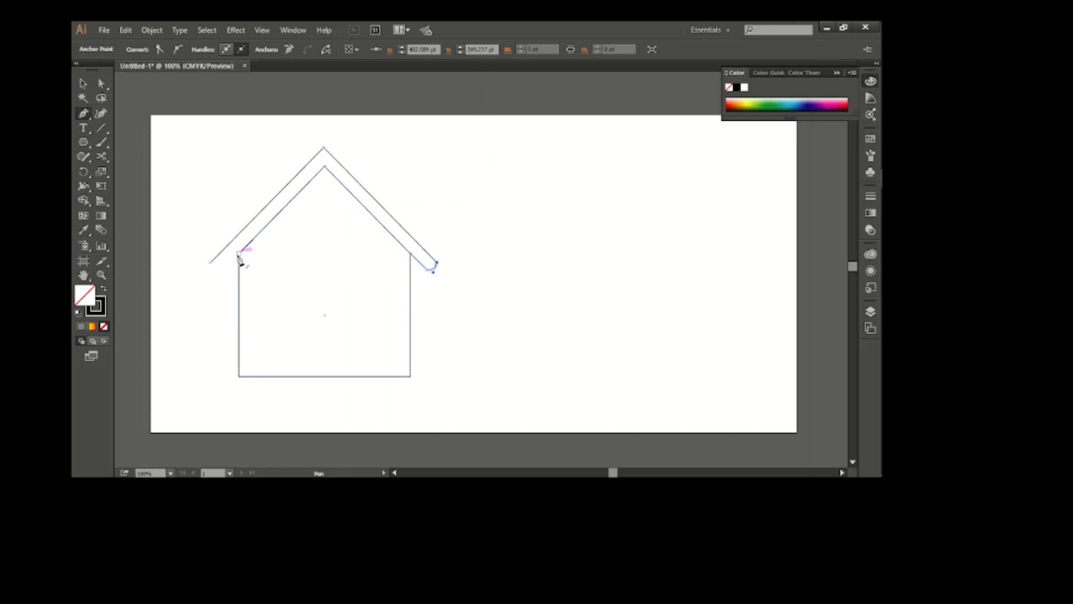
pyautogui.click(219, 272)
pyautogui.click(211, 263)
pyautogui.press('v')
pyautogui.hotkey('ctrl', 'shift', 'a')
# Select the whole house and resize it slightly wider and shorter.
pyautogui.moveTo(205, 238)
pyautogui.mouseDown()
pyautogui.moveTo(455, 352)
pyautogui.moveTo(431, 382)
pyautogui.moveTo(455, 368)
pyautogui.mouseUp()
pyautogui.press('Up')
pyautogui.press('Up')
pyautogui.press('Up')
pyautogui.press('Up')
pyautogui.press('Up')
pyautogui.press('Up')
pyautogui.click(539, 345)
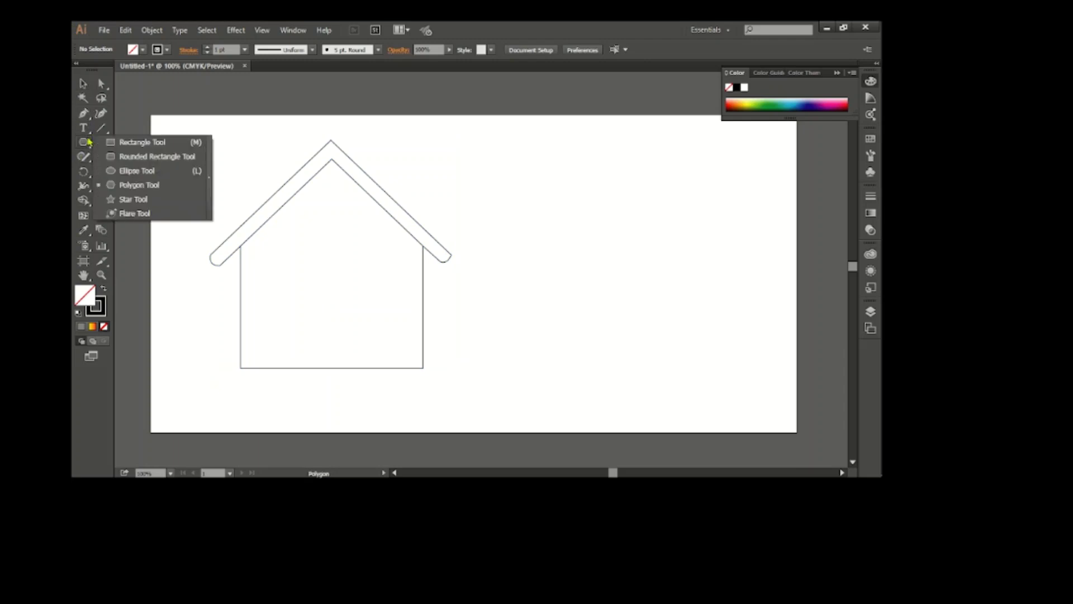
# Draw a garage rectangle beside the right wall and move the roof upward.
pyautogui.moveTo(87, 142); pyautogui.dragTo(144, 141)
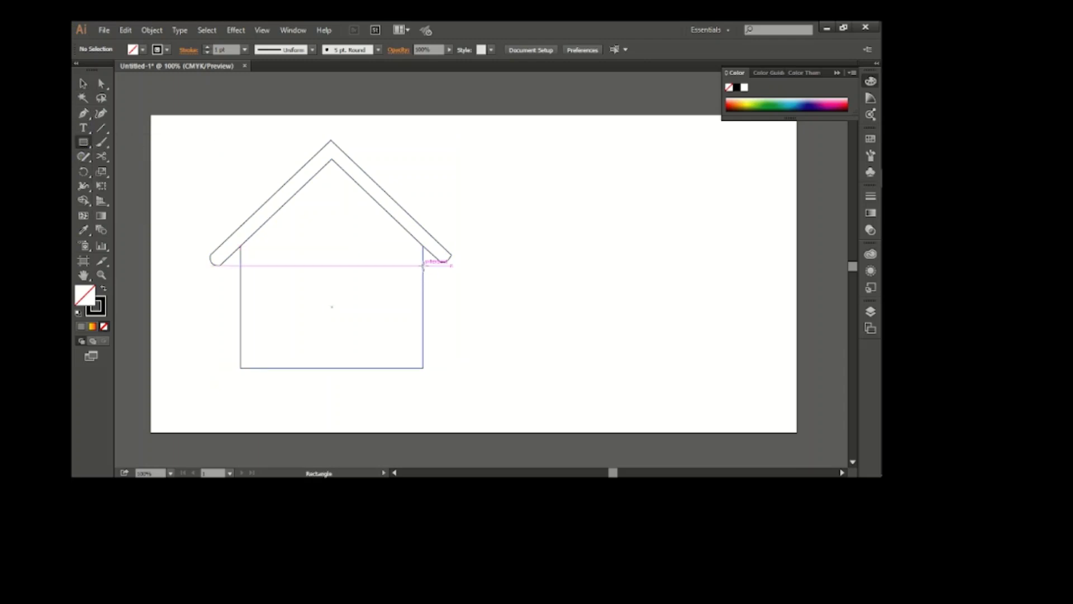
pyautogui.moveTo(423, 265); pyautogui.dragTo(637, 369)
pyautogui.press('v')
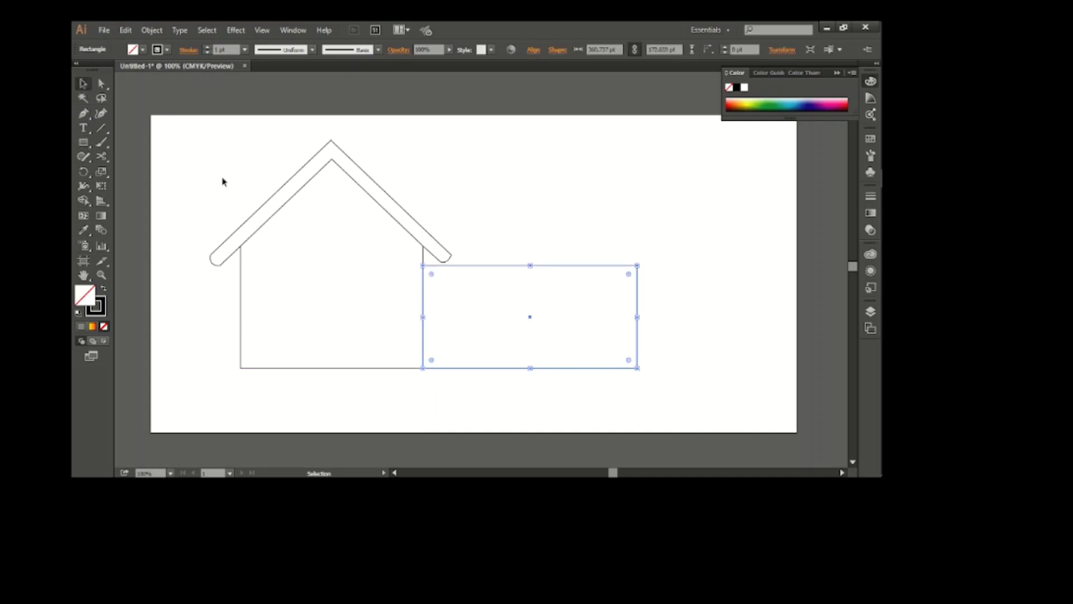
pyautogui.moveTo(206, 168); pyautogui.dragTo(455, 252)
pyautogui.moveTo(330, 149); pyautogui.dragTo(331, 134)
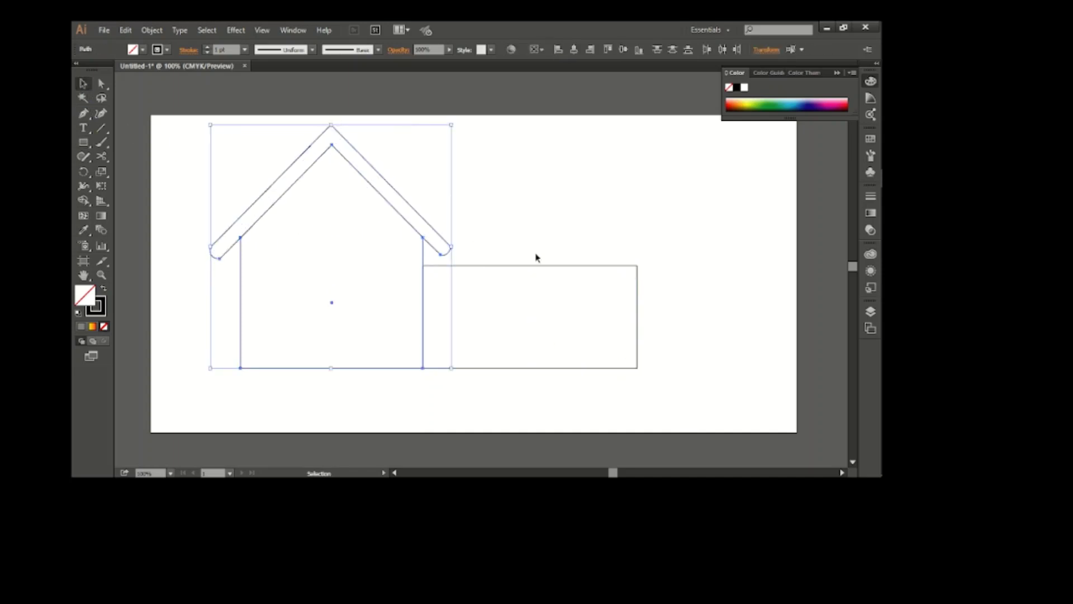
# Move the whole drawing down and nudge it into position.
pyautogui.moveTo(534, 254)
pyautogui.mouseDown()
pyautogui.moveTo(542, 273)
pyautogui.moveTo(529, 260)
pyautogui.mouseUp()
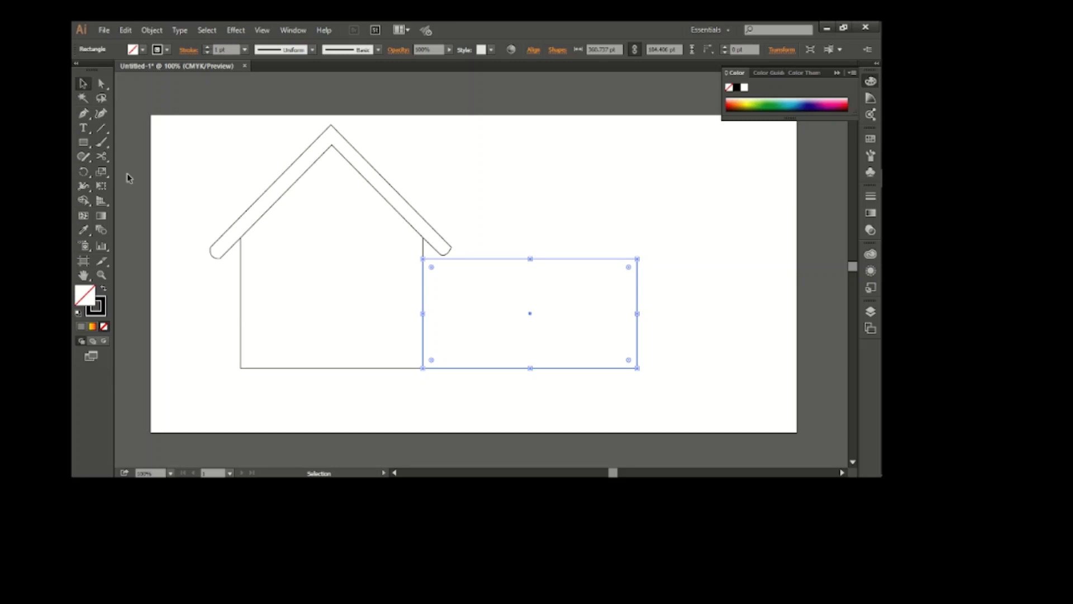
pyautogui.moveTo(192, 192); pyautogui.dragTo(600, 401)
pyautogui.hotkey('shift', 'Down')
pyautogui.hotkey('shift', 'Down')
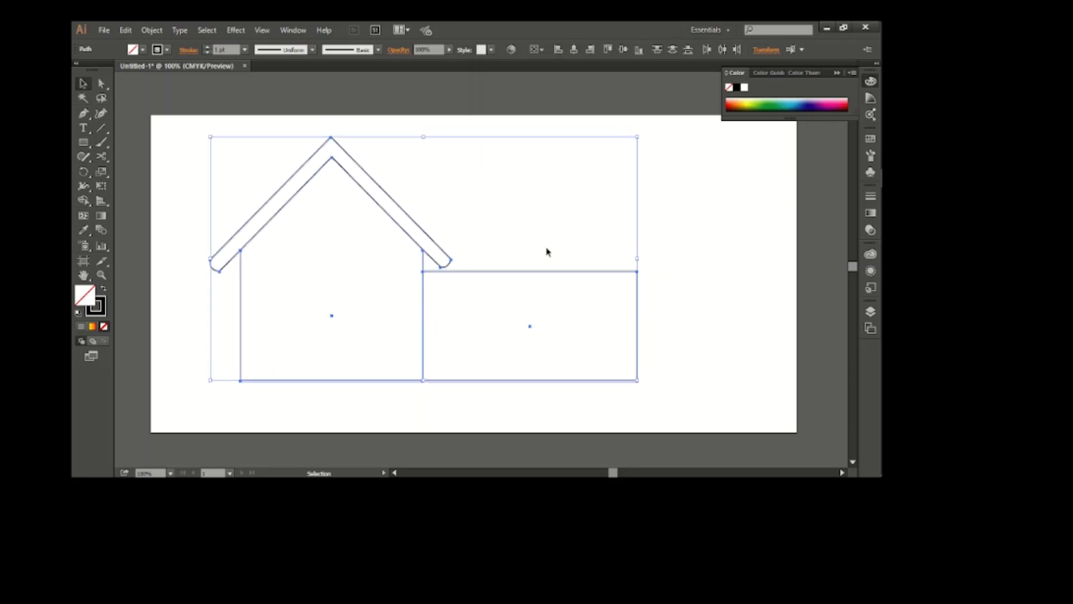
pyautogui.press('Up')
pyautogui.press('Up')
pyautogui.press('Up')
pyautogui.click(535, 252)
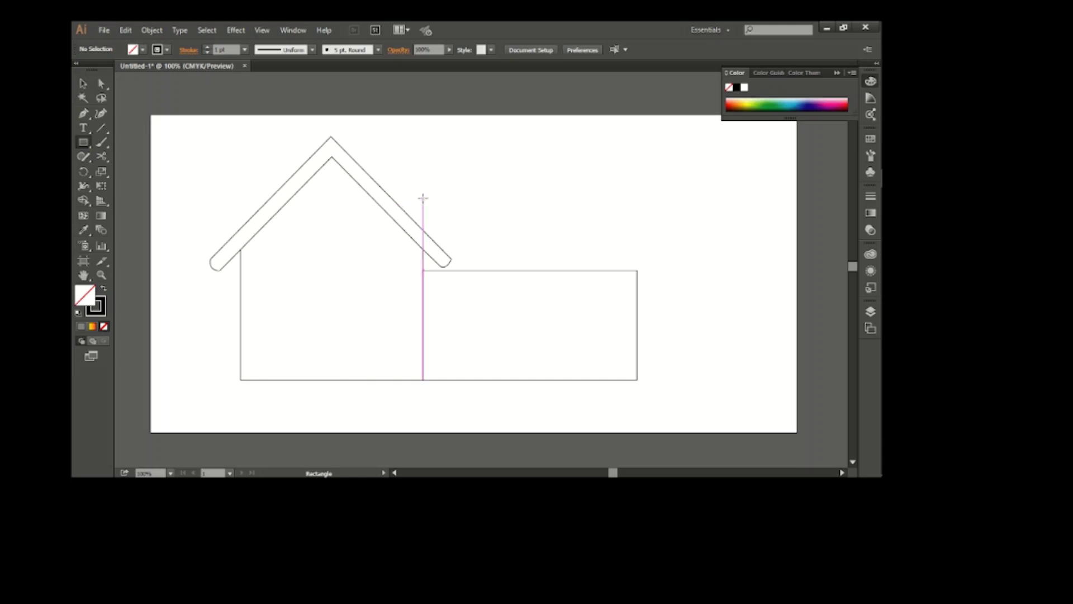
# Add a rectangle above the garage and cut away its left edge inside the roof.
pyautogui.moveTo(423, 197); pyautogui.dragTo(637, 271)
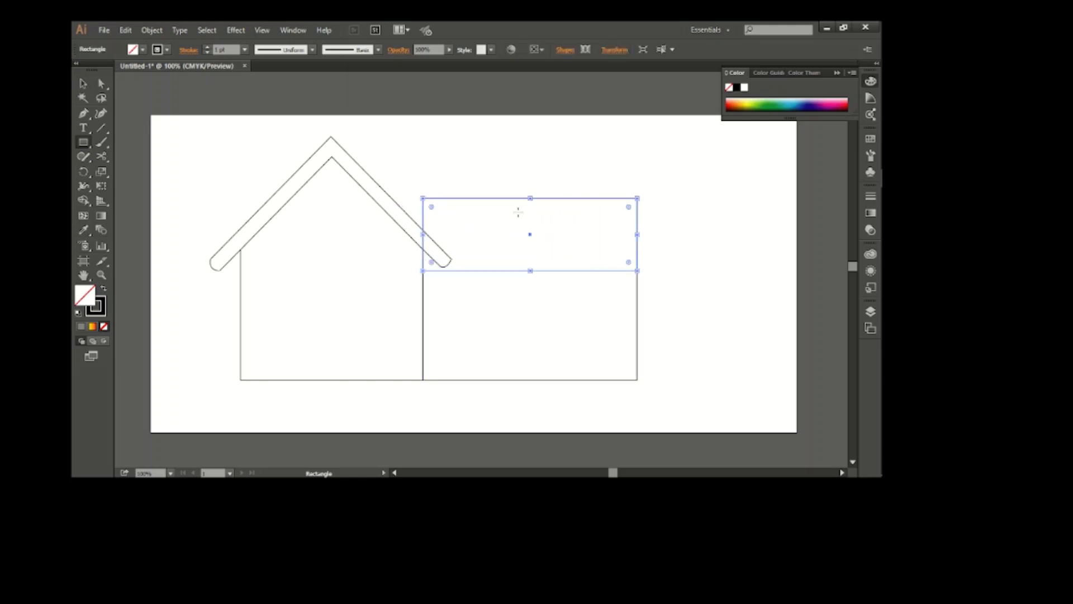
pyautogui.moveTo(532, 199); pyautogui.dragTo(530, 203)
pyautogui.press('c')
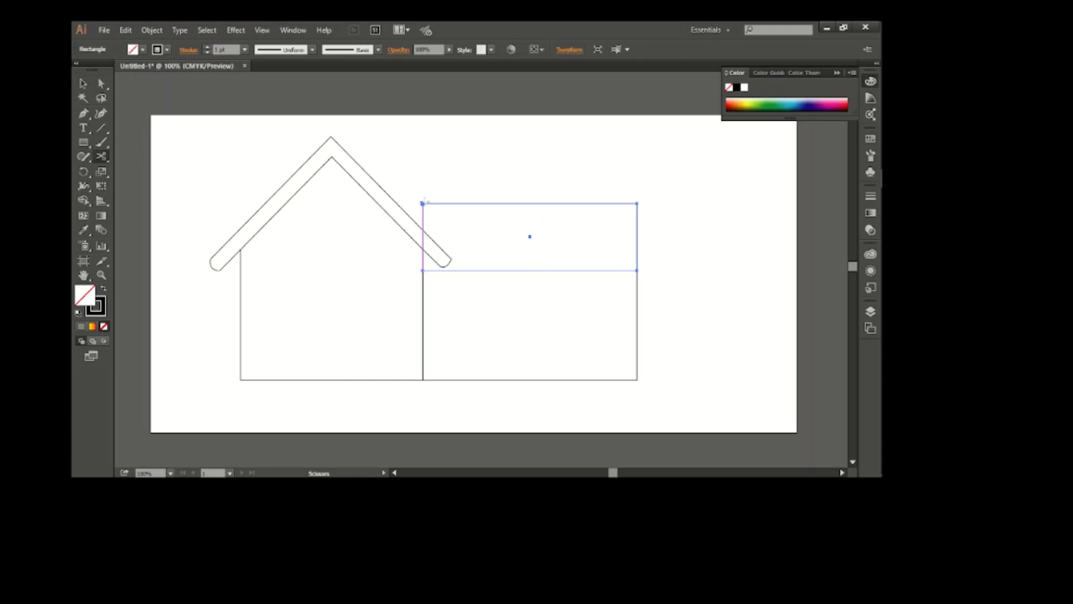
pyautogui.click(422, 203)
pyautogui.click(423, 270)
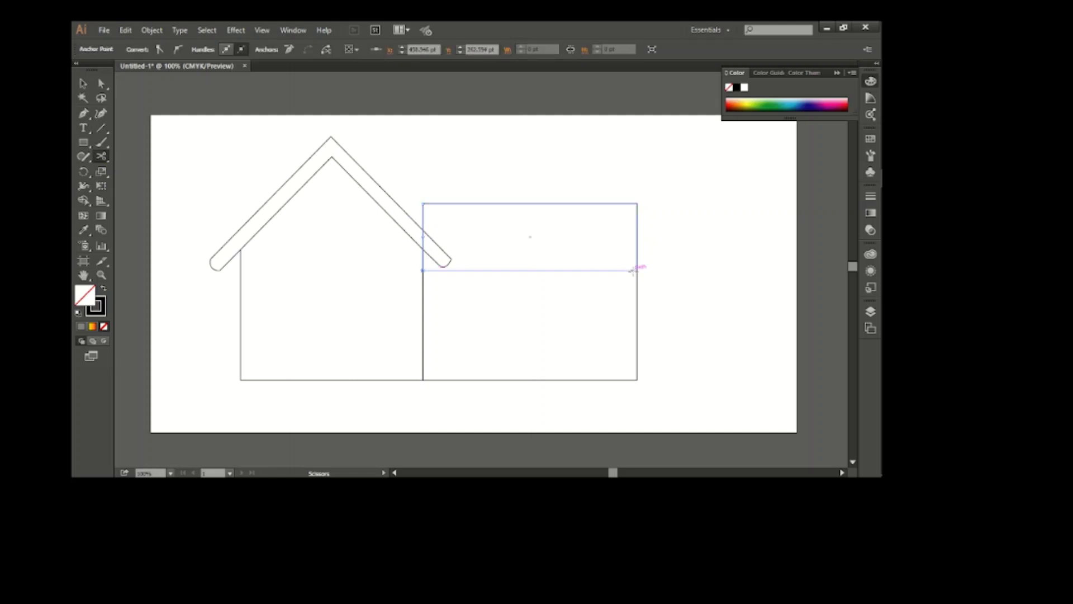
pyautogui.click(637, 270)
pyautogui.press('v')
pyautogui.click(542, 317)
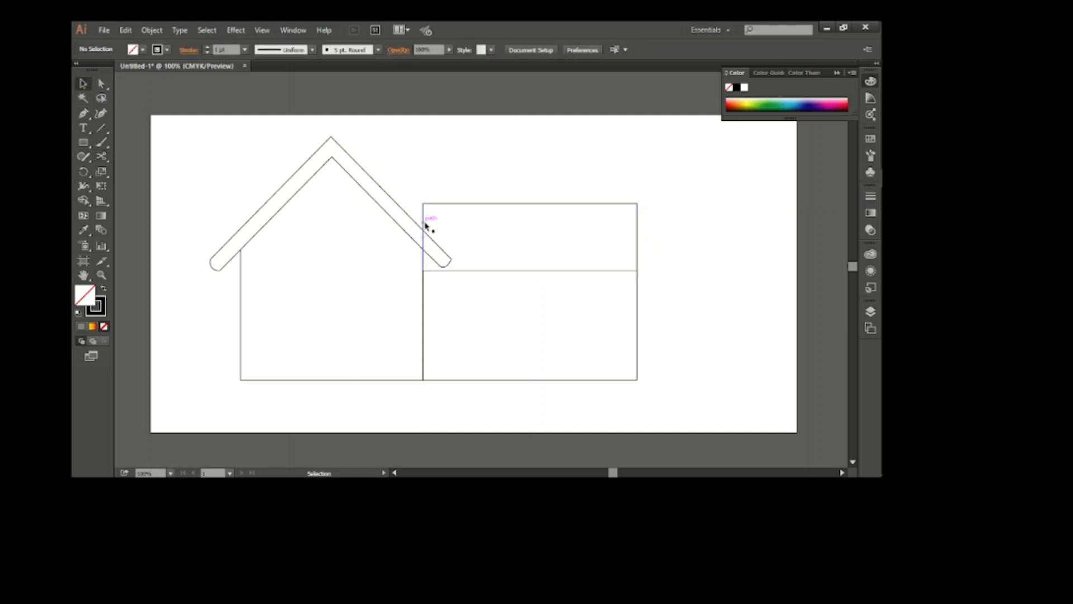
pyautogui.click(424, 235)
pyautogui.press('Delete')
# Drag the top-left anchor onto the main roof and the top-right anchor left to slope the roof.
pyautogui.click(442, 204)
pyautogui.click(101, 84)
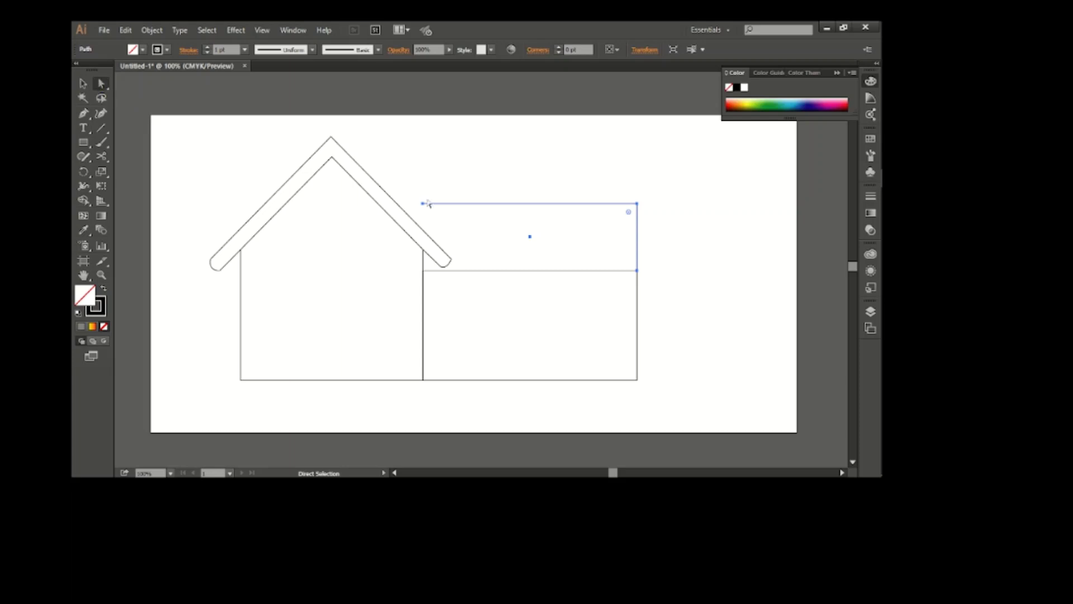
pyautogui.moveTo(422, 205); pyautogui.dragTo(397, 204)
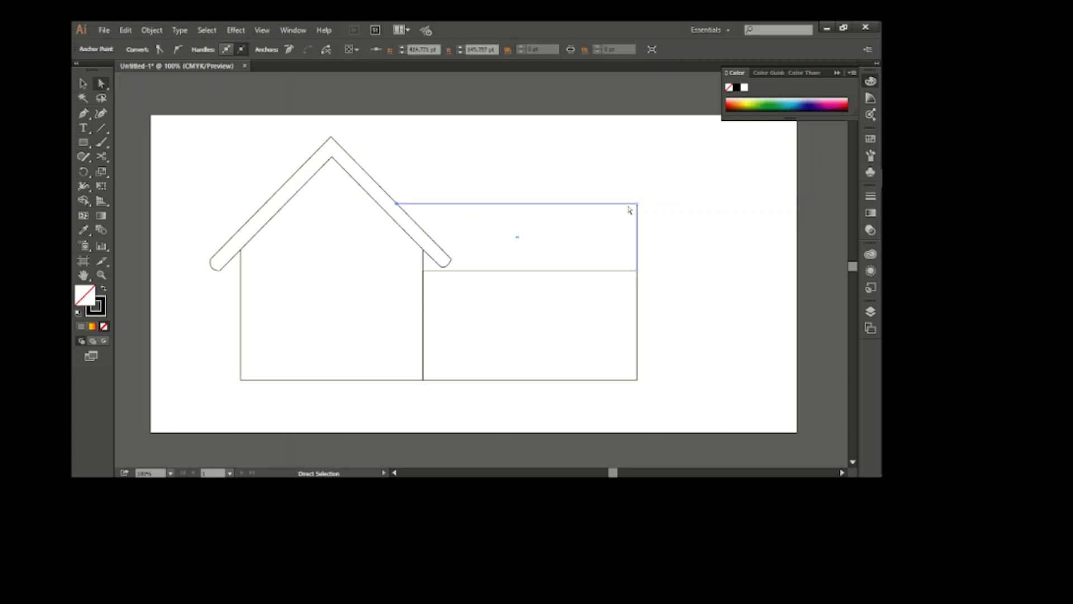
pyautogui.moveTo(637, 205); pyautogui.dragTo(598, 204)
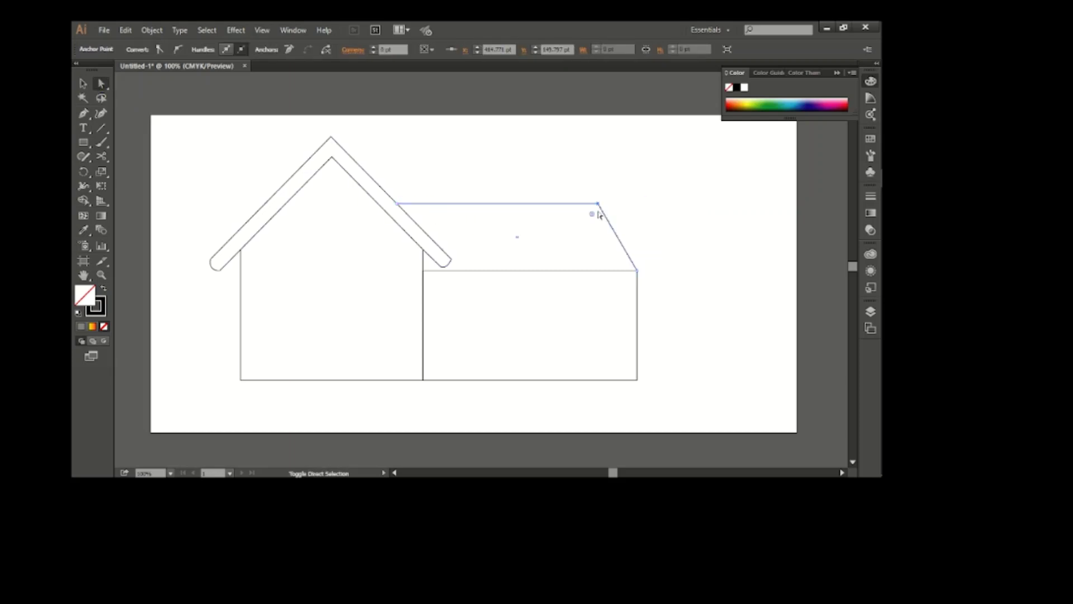
pyautogui.press('v')
pyautogui.click(213, 233)
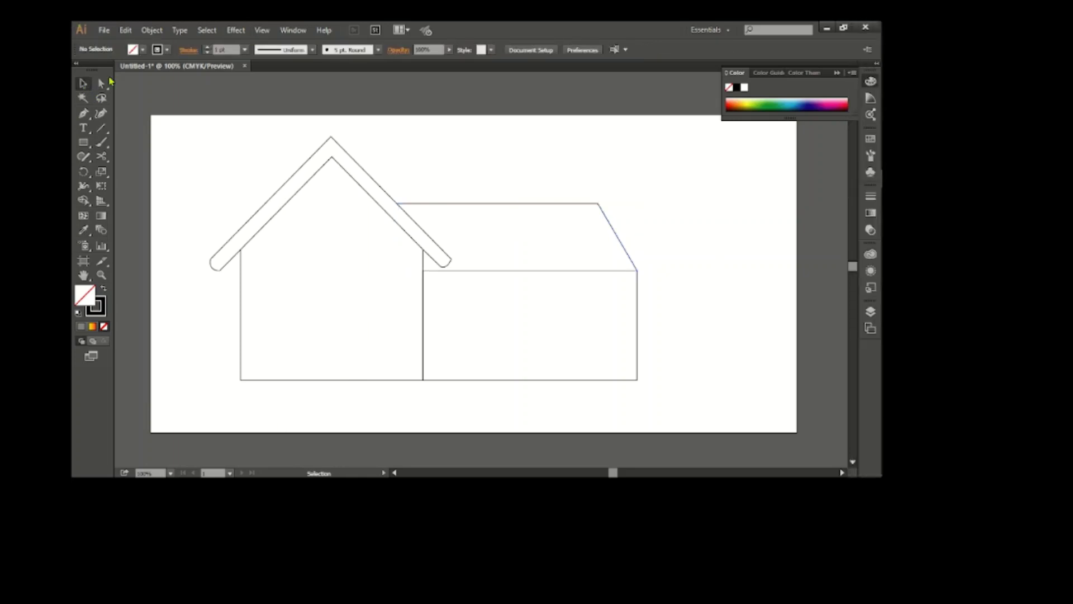
pyautogui.scroll(-1, 213, 234)
# Draw the door and a rectangular window to its left on the house front.
pyautogui.click(84, 144)
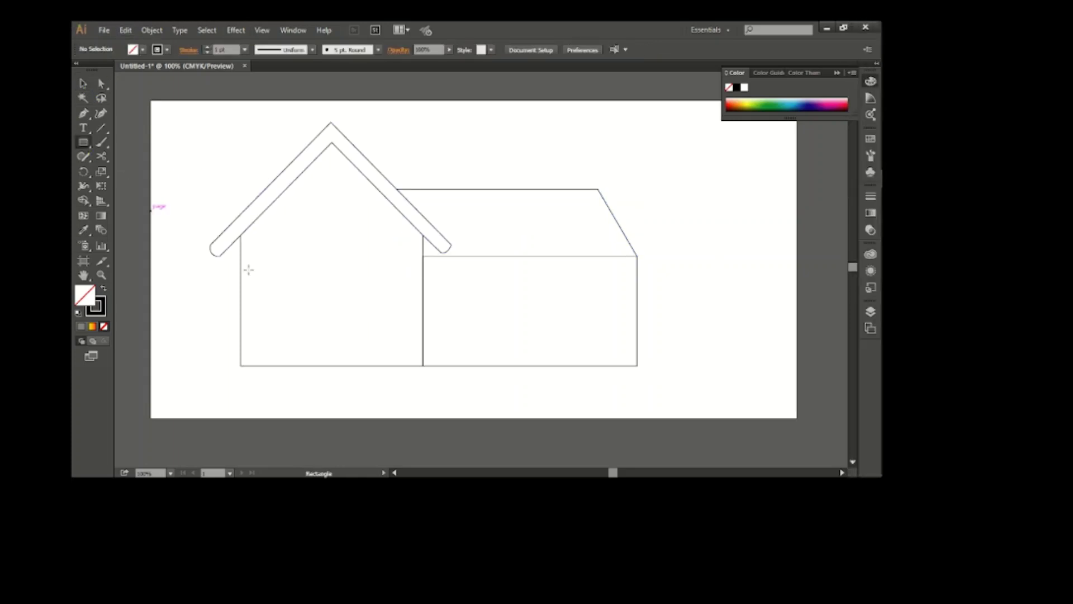
pyautogui.moveTo(349, 274); pyautogui.dragTo(406, 366)
pyautogui.press('v')
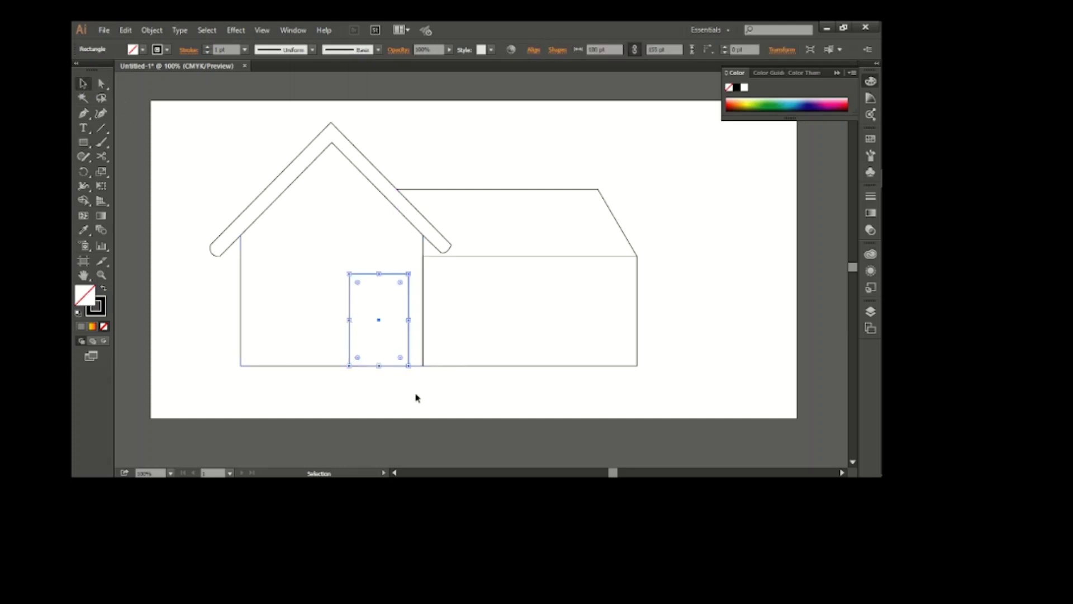
pyautogui.hotkey('shift', 'Left')
pyautogui.click(417, 396)
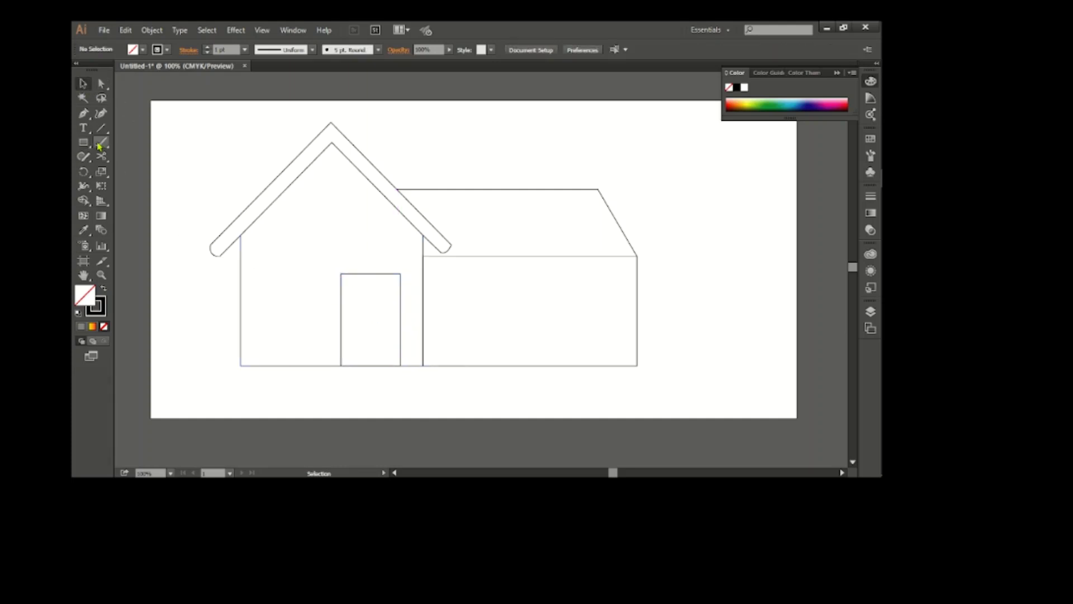
pyautogui.moveTo(253, 272); pyautogui.dragTo(323, 312)
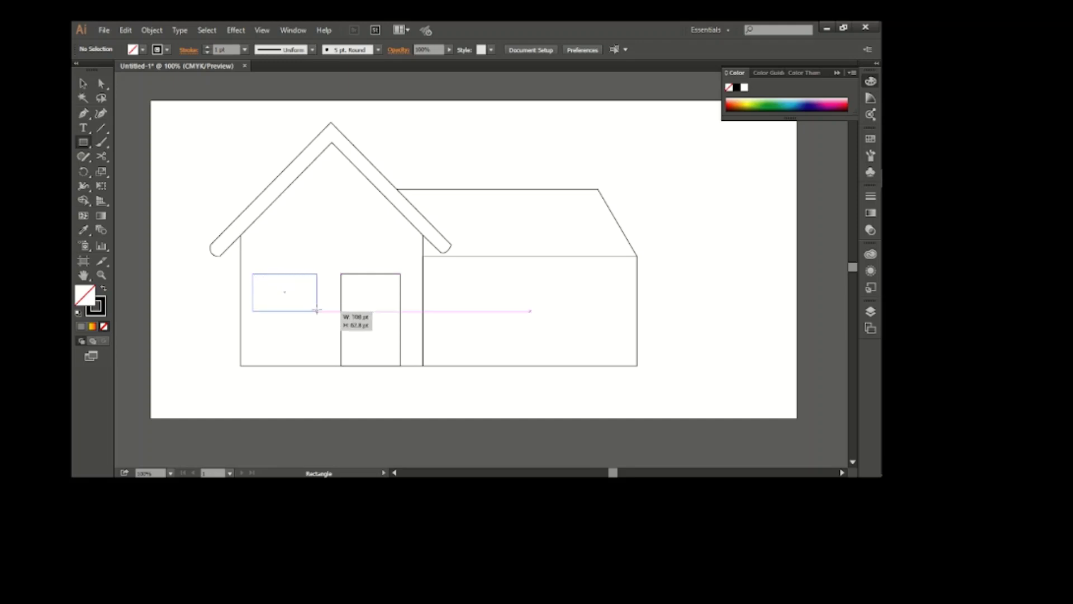
pyautogui.hotkey('ctrl', 'shift', 'a')
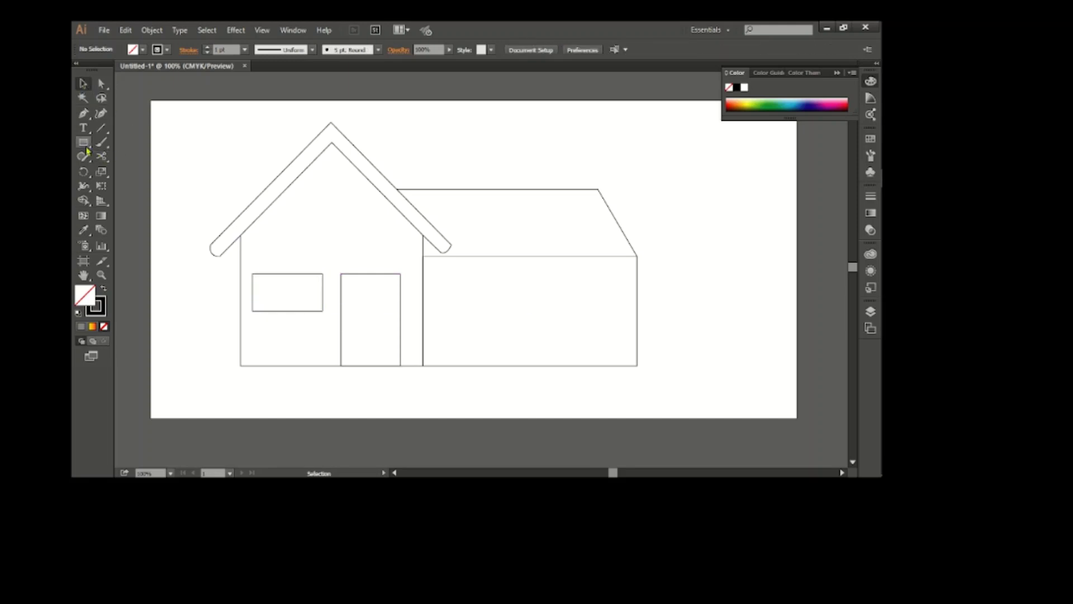
# Draw a round window in the gable under the roof.
pyautogui.moveTo(84, 142); pyautogui.dragTo(133, 171)
pyautogui.moveTo(329, 208); pyautogui.dragTo(357, 235)
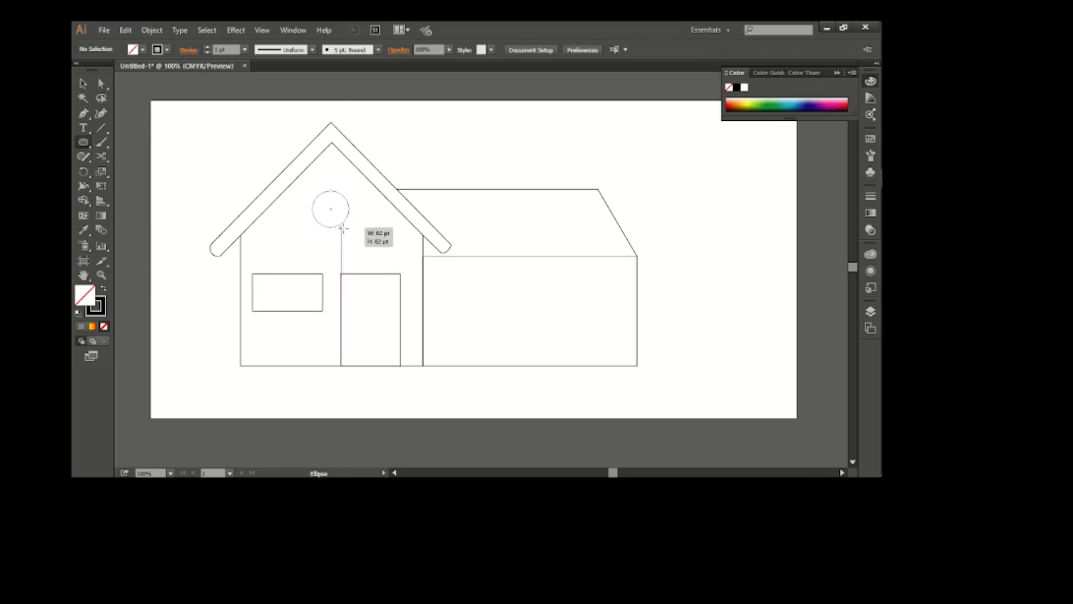
pyautogui.hotkey('ctrl', 'shift', 'a')
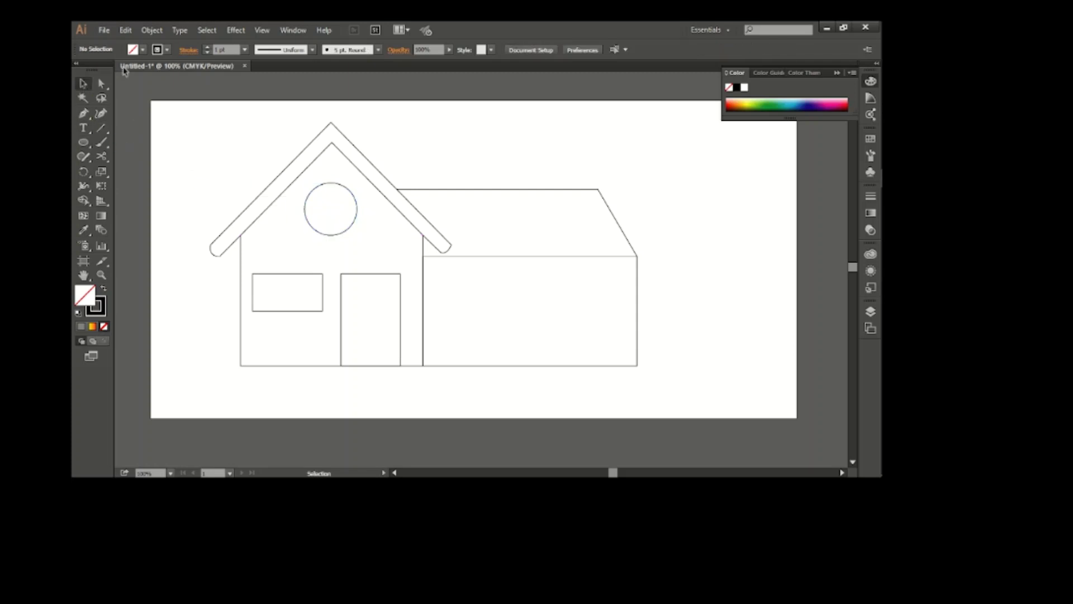
# Draw the chimney rectangle above the left roof slope and nudge it into place.
pyautogui.moveTo(83, 142); pyautogui.dragTo(130, 143)
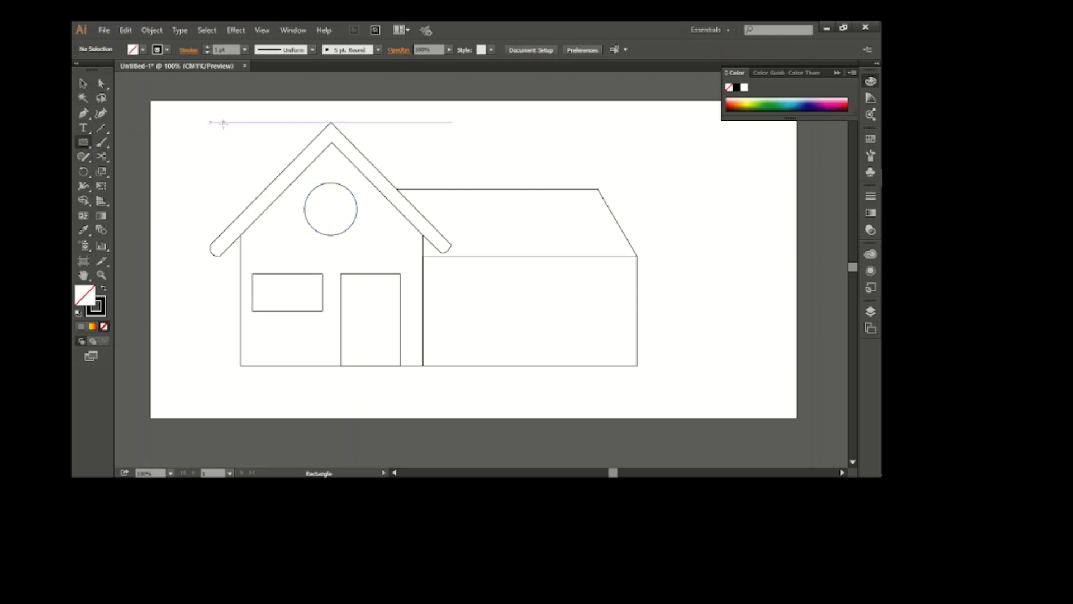
pyautogui.moveTo(245, 132); pyautogui.dragTo(279, 196)
pyautogui.press('v')
pyautogui.press('Right')
pyautogui.press('Right')
pyautogui.press('Right')
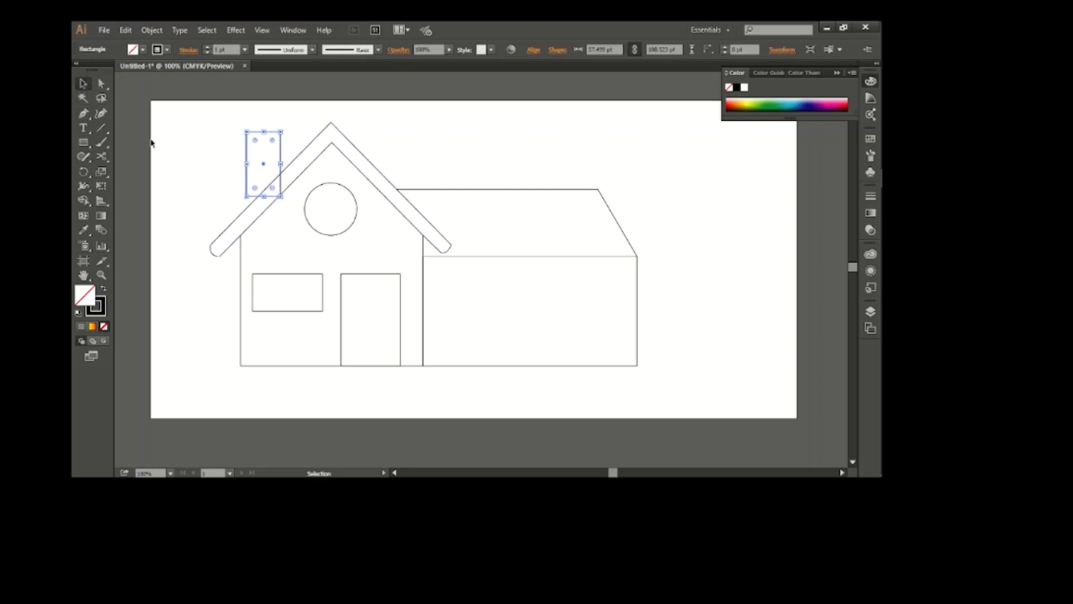
pyautogui.press('Right')
pyautogui.press('Right')
pyautogui.press('Right')
pyautogui.press('Down')
pyautogui.press('Down')
pyautogui.press('Down')
pyautogui.press('Down')
pyautogui.press('Down')
pyautogui.click(193, 188)
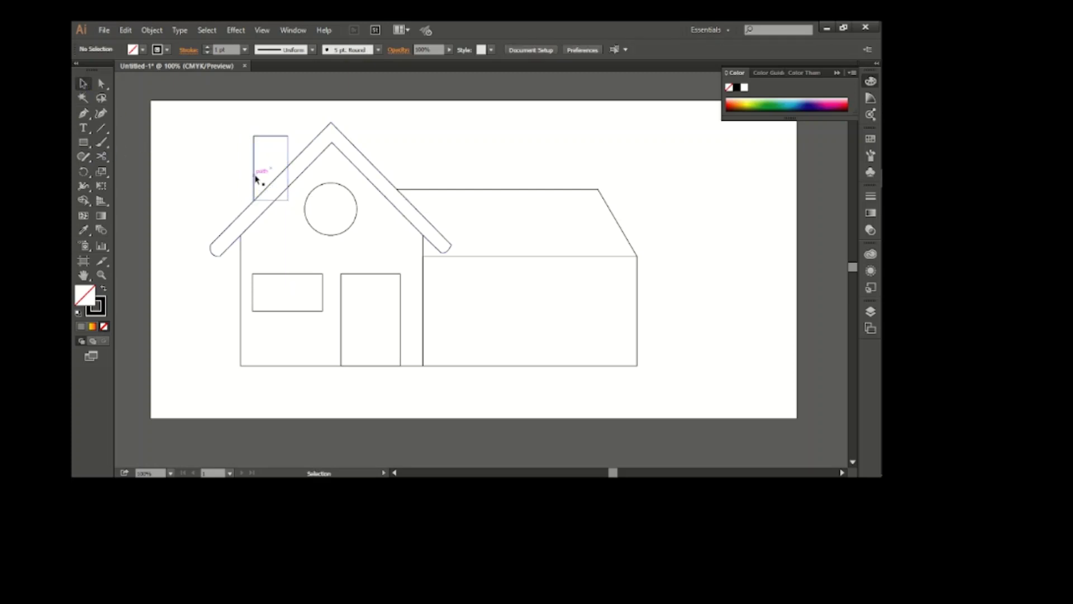
# Cut the chimney's sides at the roof line and delete the piece below the roof.
pyautogui.click(256, 177)
pyautogui.press('c')
pyautogui.click(288, 173)
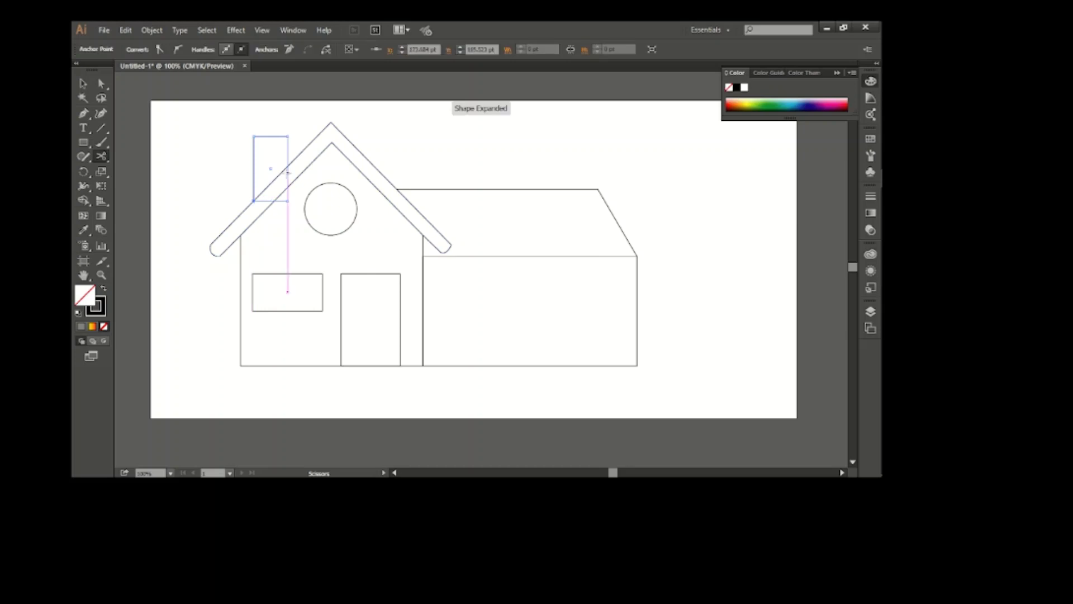
pyautogui.click(254, 166)
pyautogui.press('v')
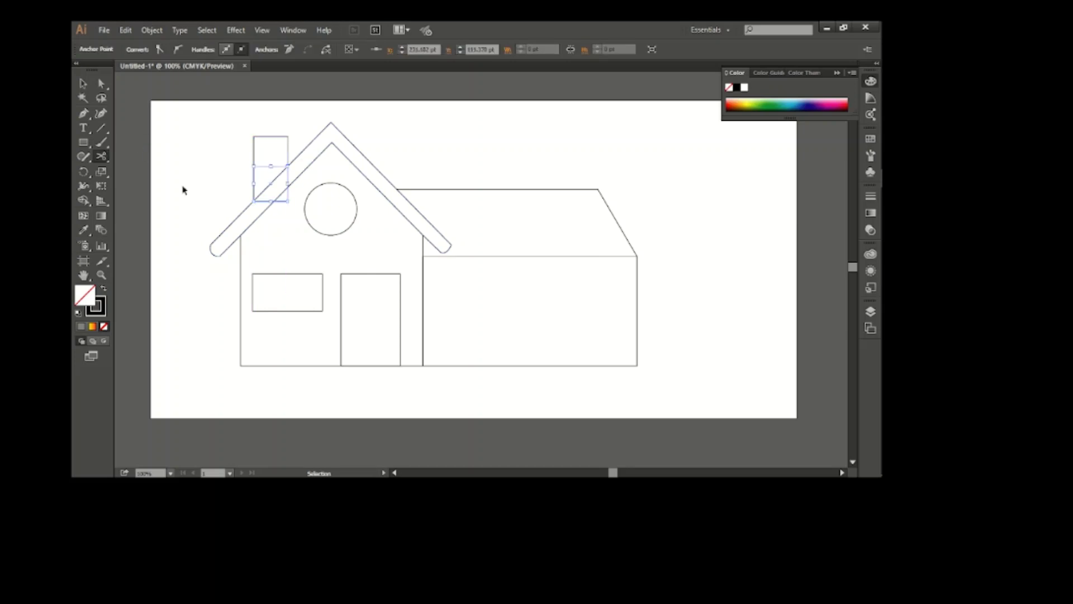
pyautogui.press('c')
pyautogui.scroll(2, 292, 181)
pyautogui.click(280, 145)
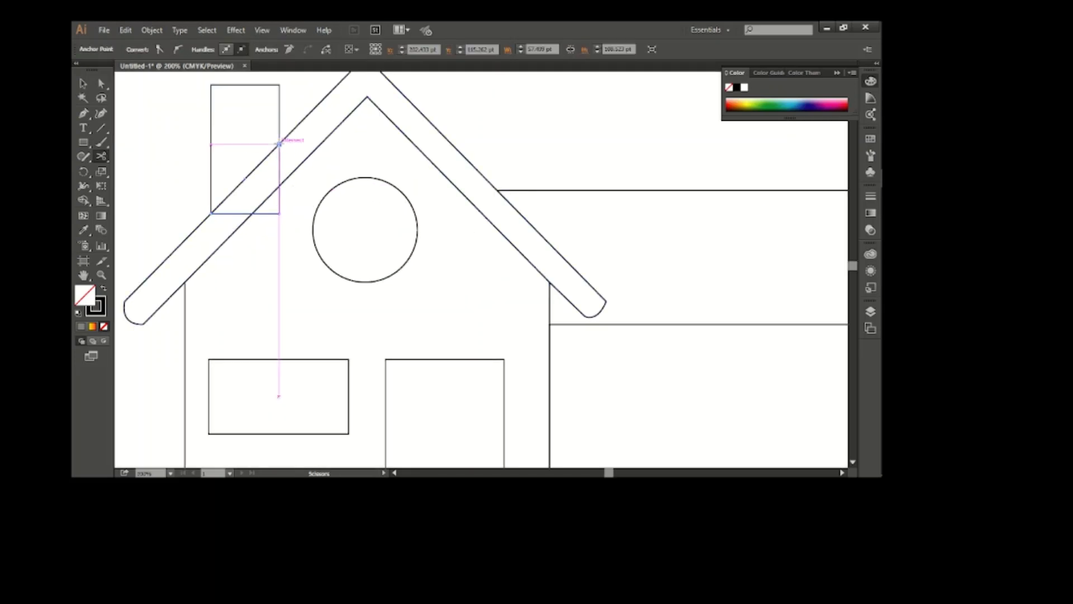
pyautogui.click(210, 144)
pyautogui.press('v')
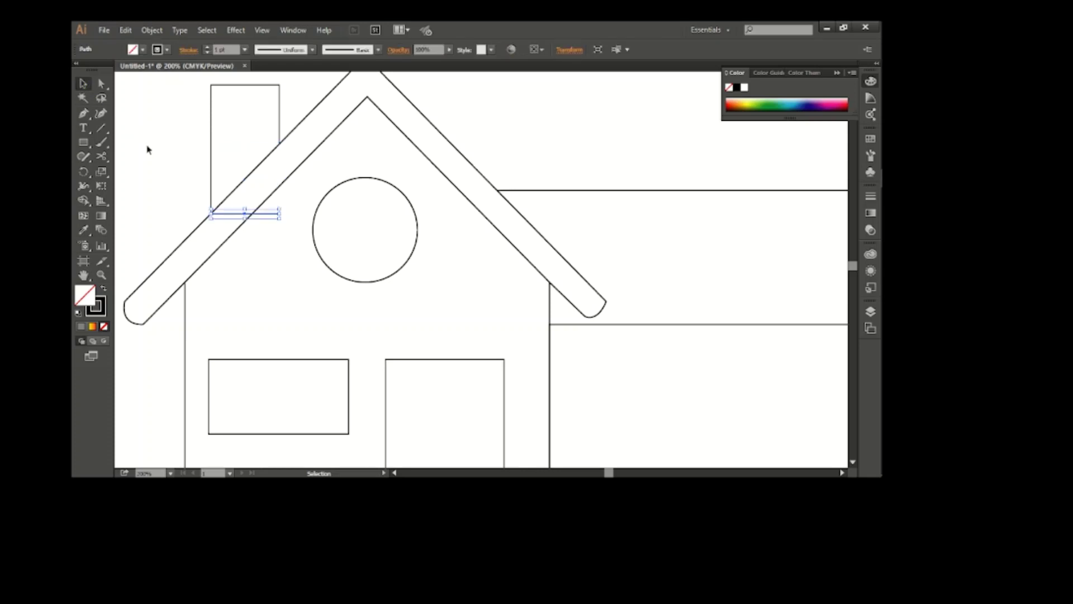
pyautogui.press('Delete')
pyautogui.scroll(-1, 363, 329)
pyautogui.scroll(-1, 362, 330)
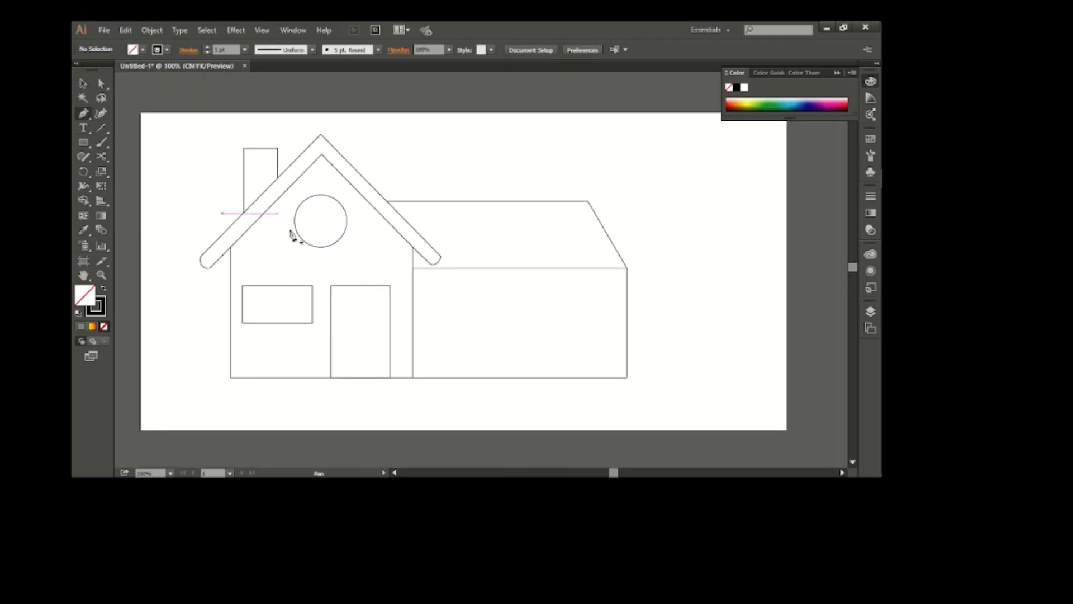
# Draw the garage door rectangle on the garage front.
pyautogui.click(83, 142)
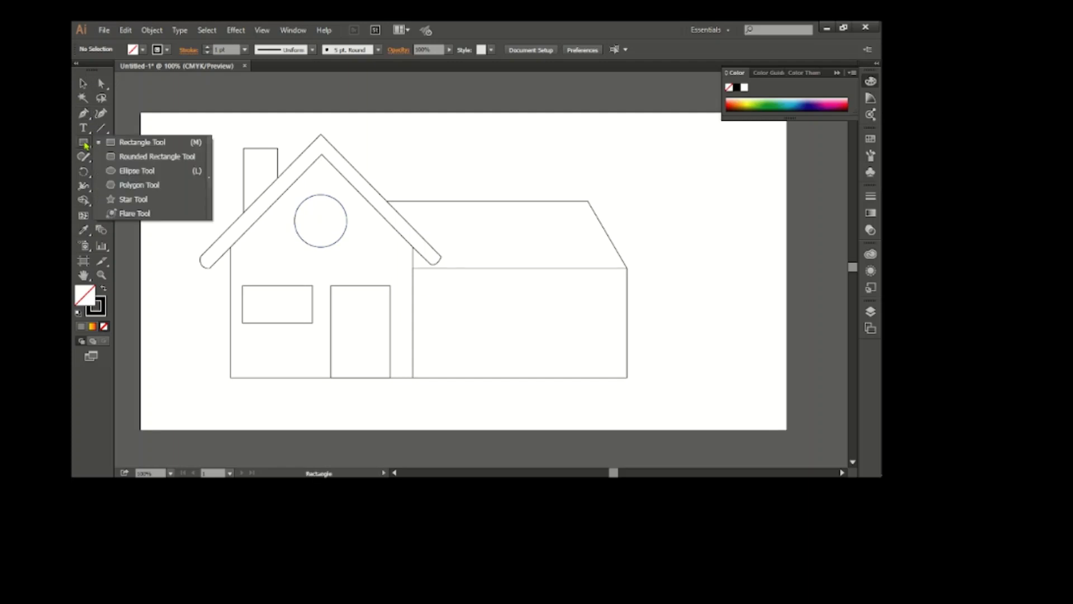
pyautogui.moveTo(84, 142); pyautogui.dragTo(118, 142)
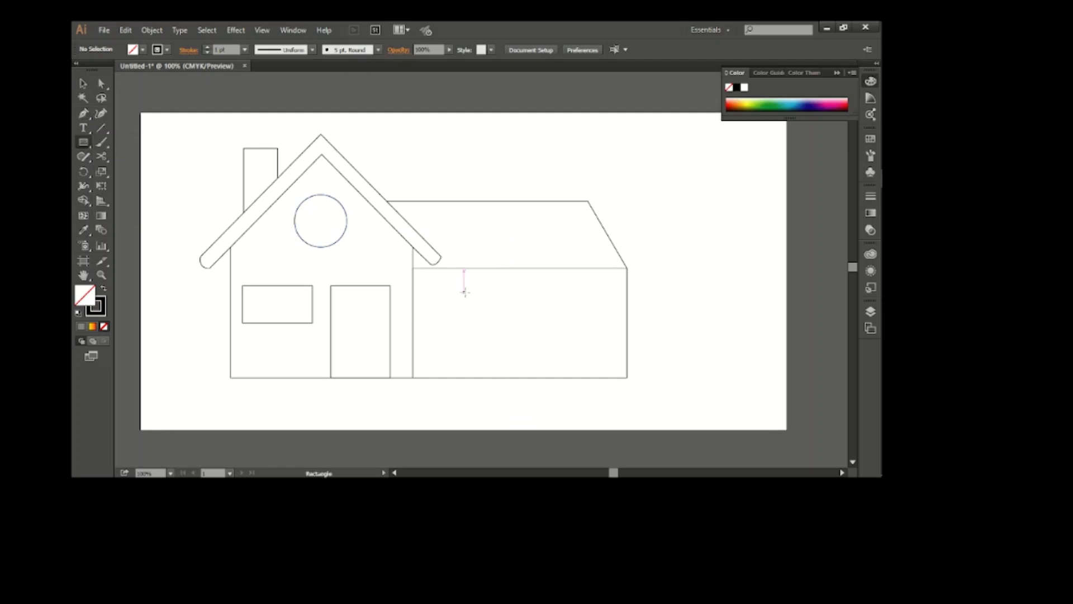
pyautogui.moveTo(464, 295); pyautogui.dragTo(590, 377)
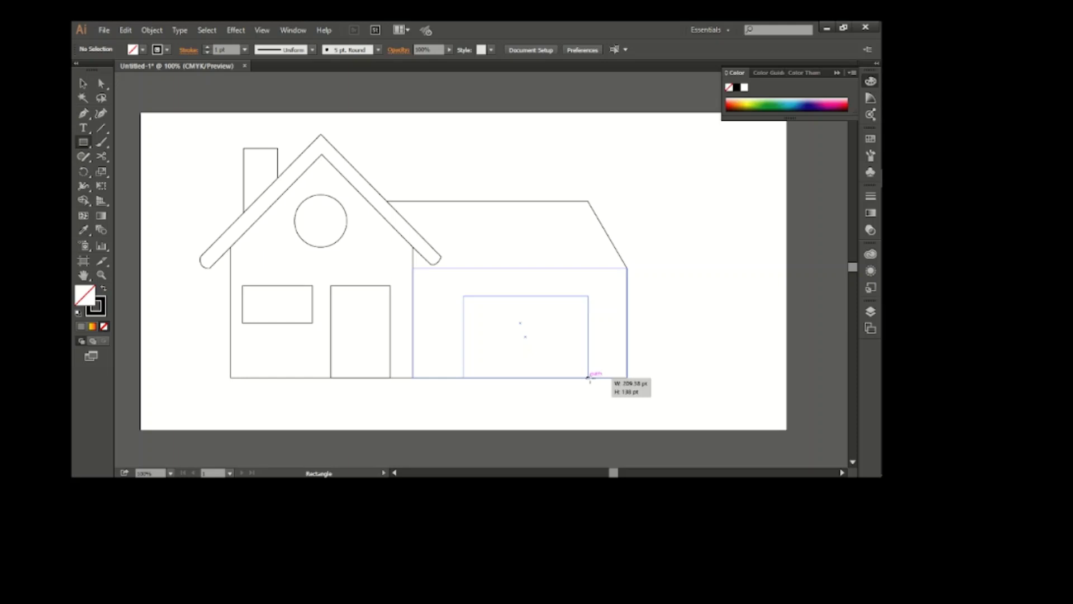
pyautogui.press('v')
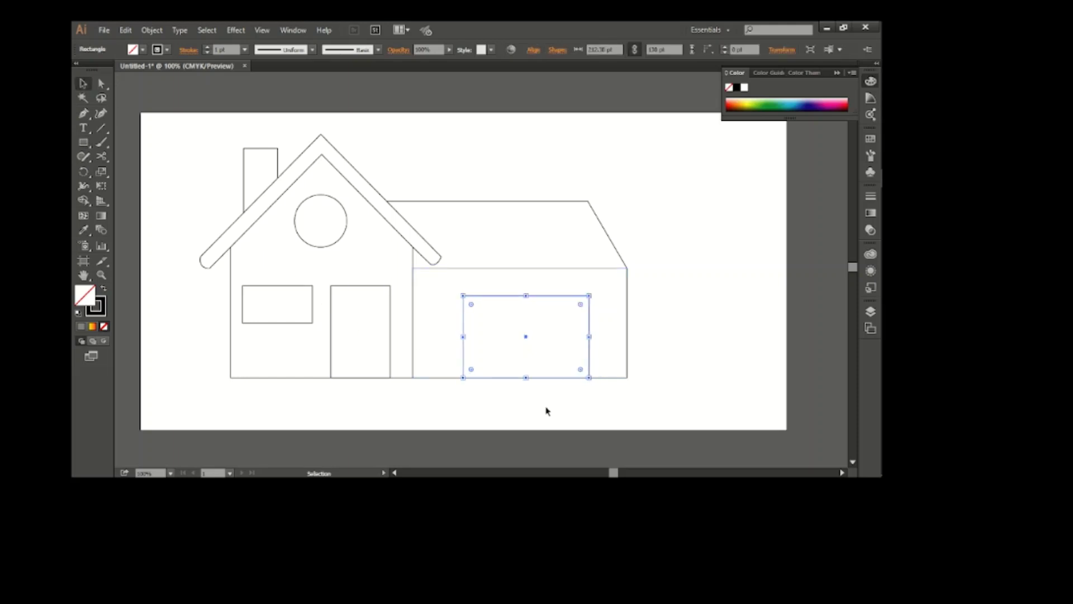
pyautogui.press('Left')
pyautogui.press('Left')
pyautogui.press('Left')
pyautogui.click(359, 335)
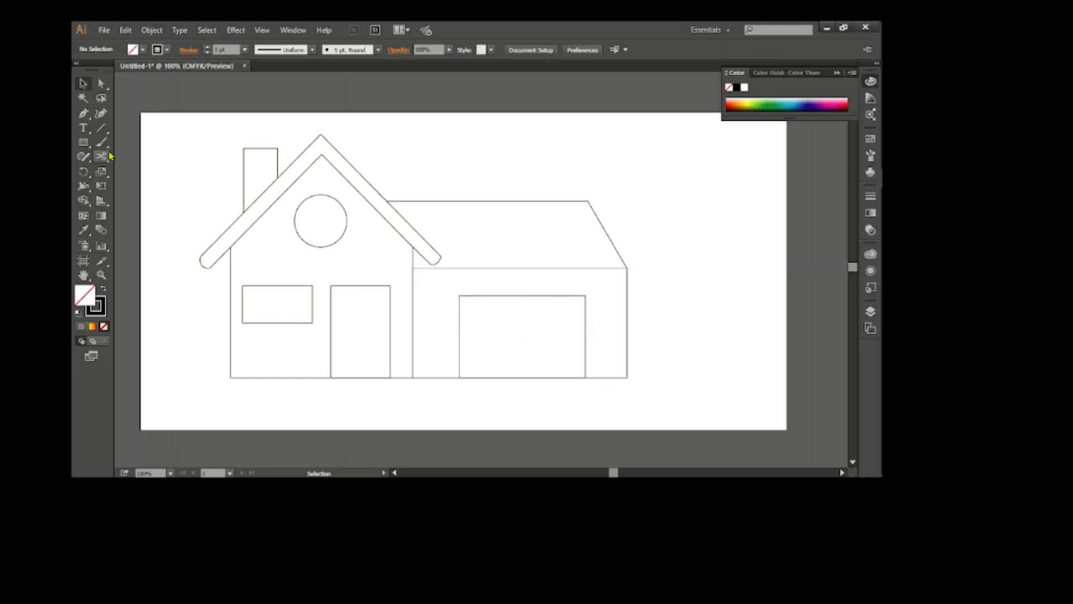
# Draw a line across the chimney and copy it slightly lower for a cap band.
pyautogui.click(83, 113)
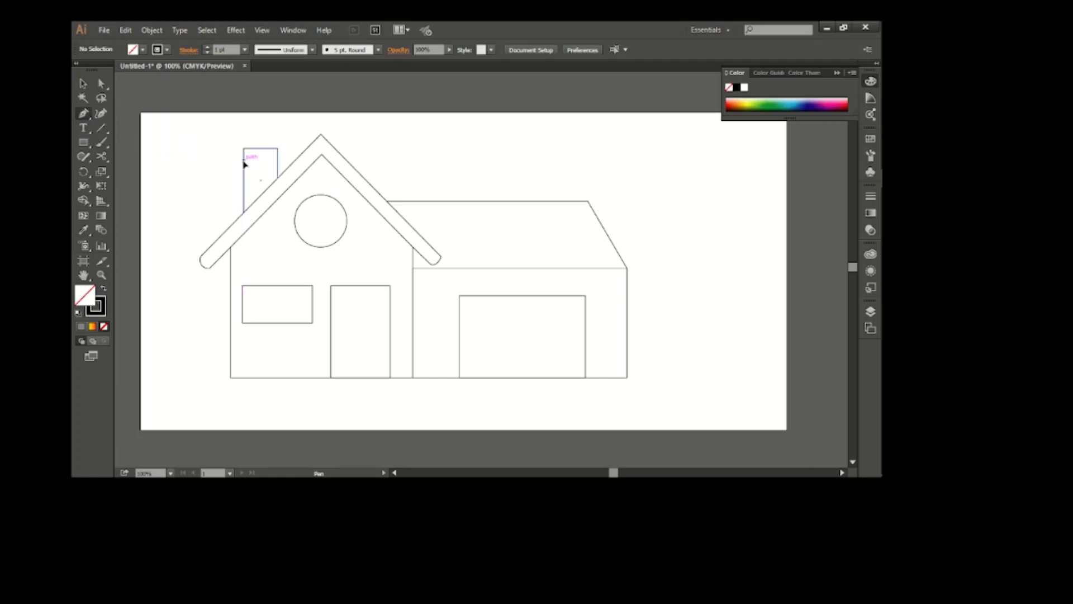
pyautogui.click(244, 162)
pyautogui.click(277, 162)
pyautogui.press('v')
pyautogui.moveTo(261, 163); pyautogui.dragTo(262, 174)
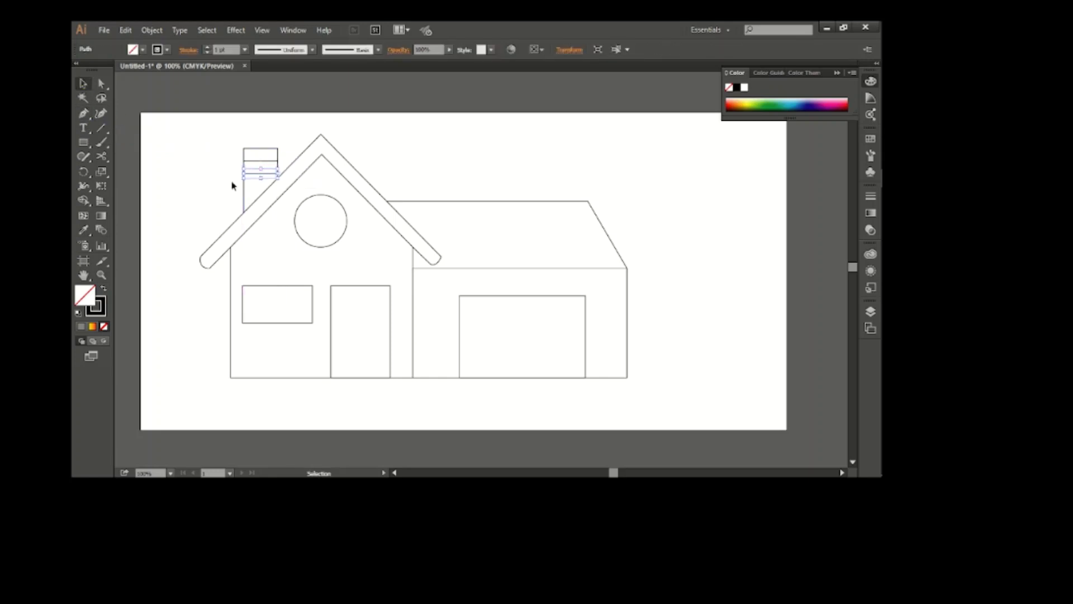
pyautogui.click(223, 196)
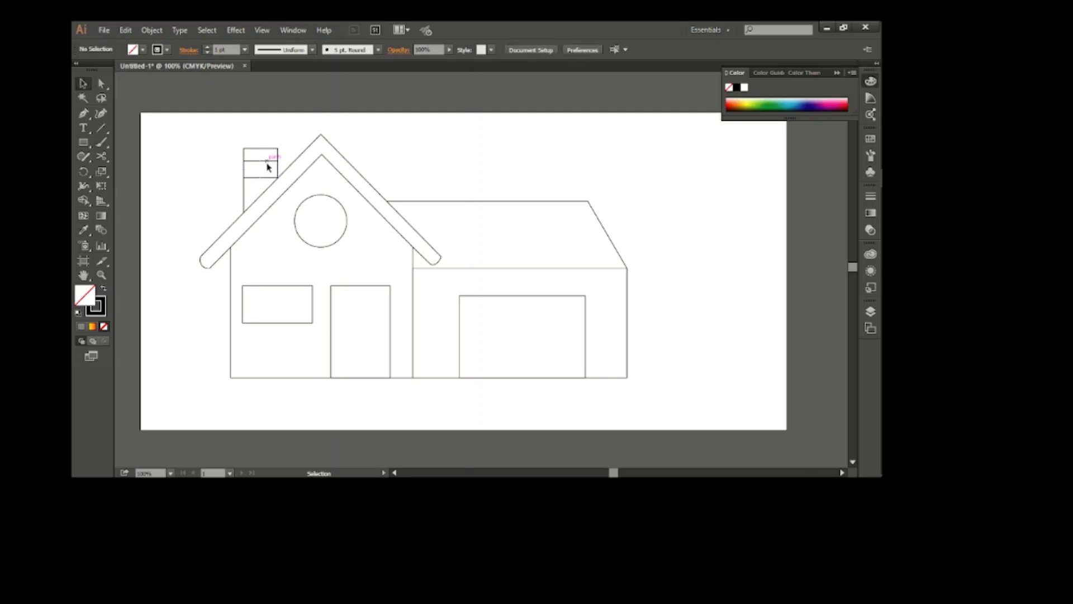
# Lower the chimney's top-right anchor so its top slopes down to the right.
pyautogui.press('a')
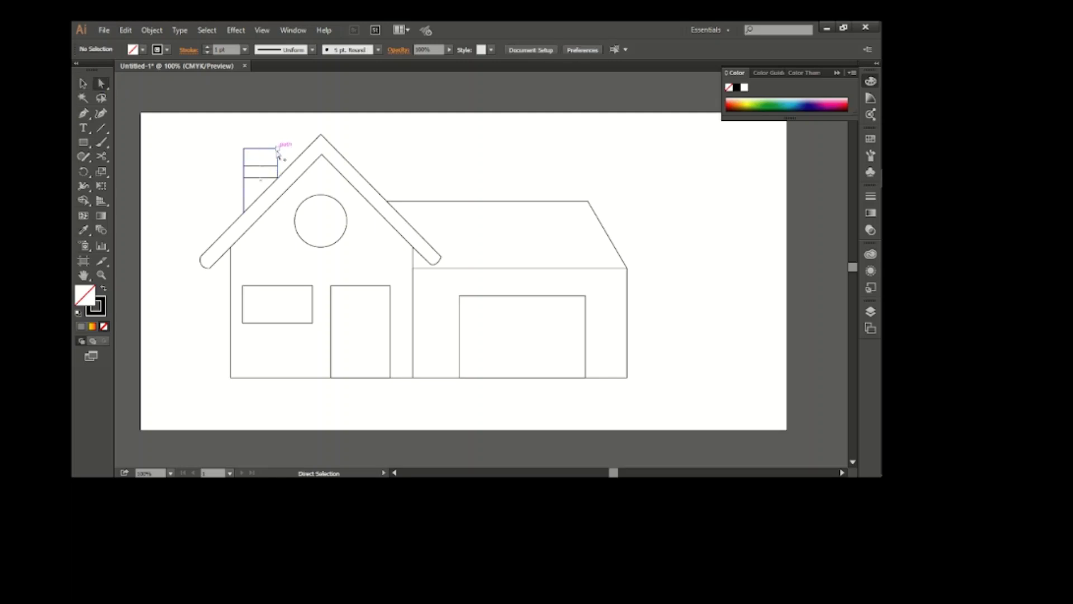
pyautogui.moveTo(278, 149); pyautogui.dragTo(278, 156)
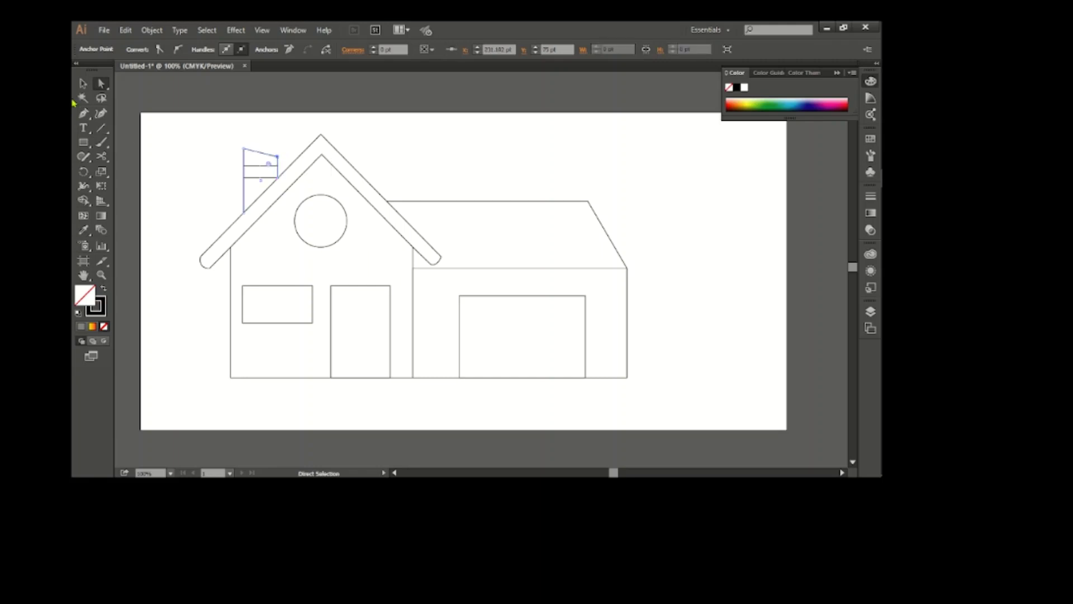
pyautogui.press('v')
pyautogui.click(199, 199)
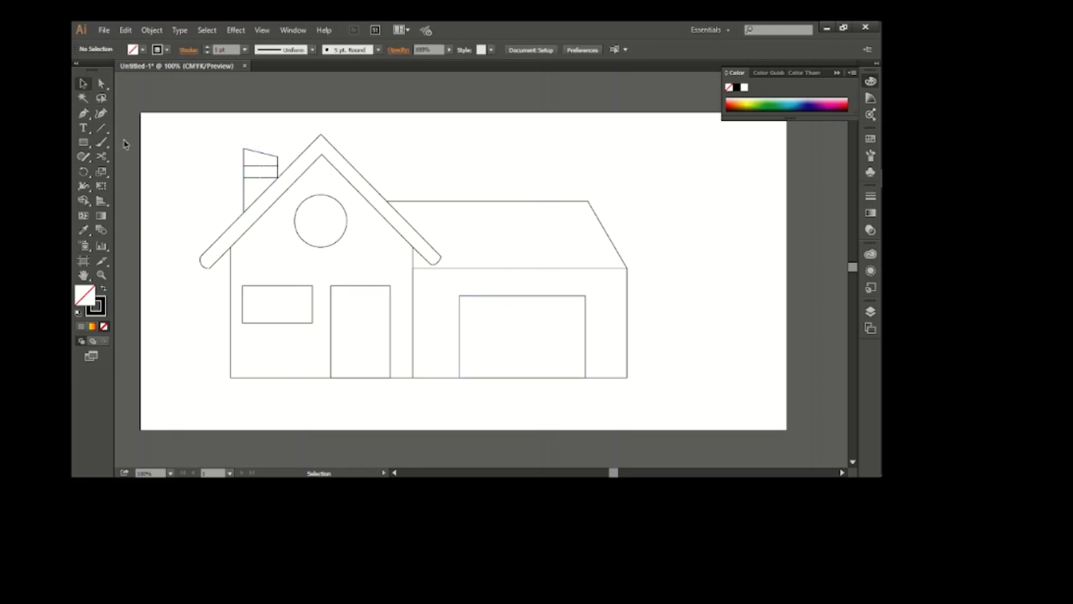
# Draw a slanted stripe on the garage roof and repeat evenly spaced copies leftward.
pyautogui.click(558, 200)
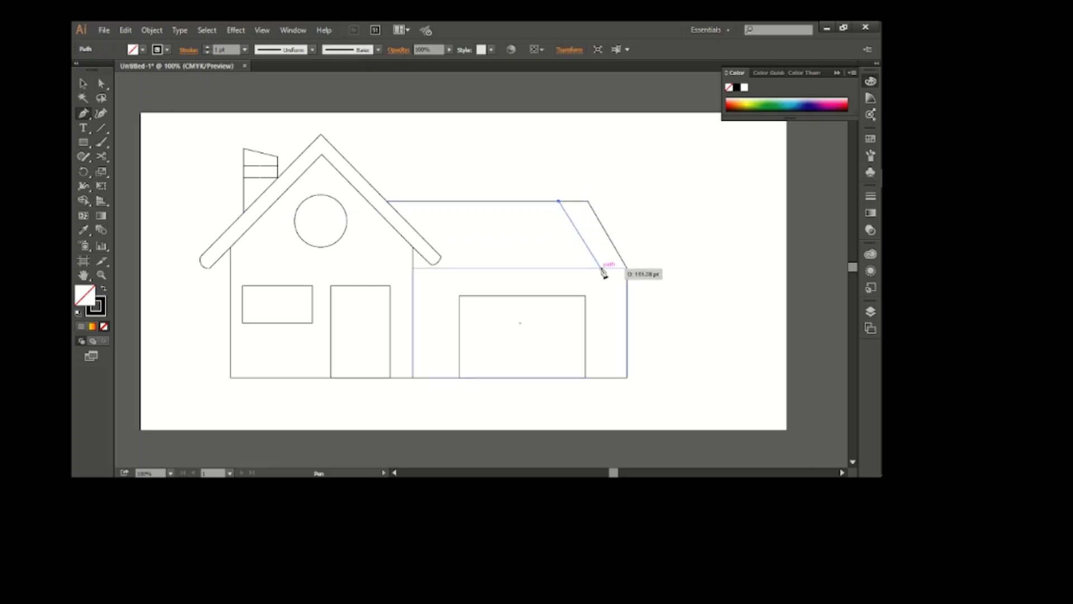
pyautogui.click(601, 269)
pyautogui.press('v')
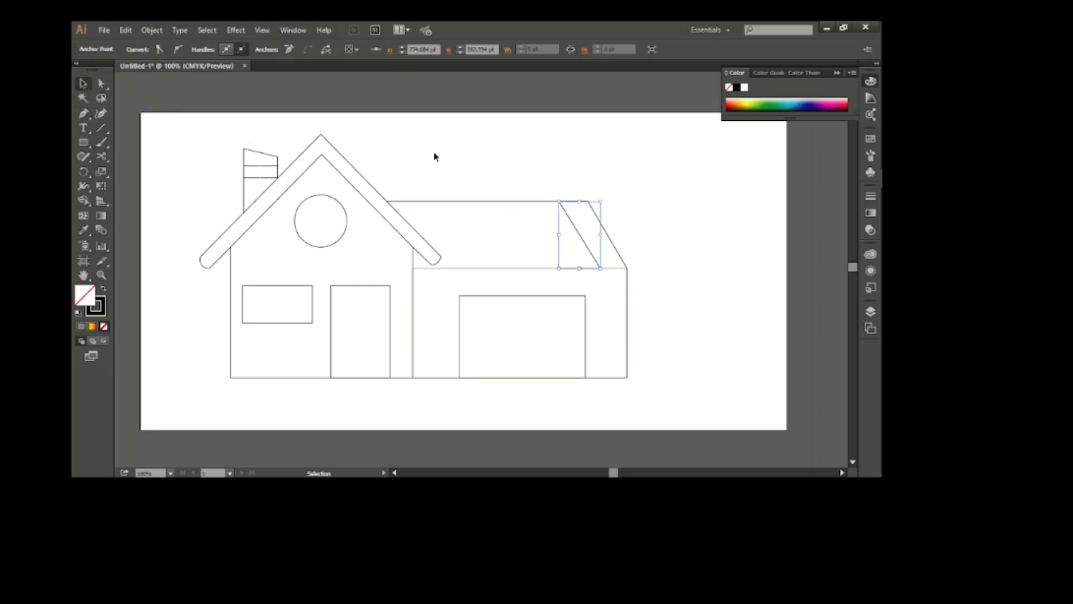
pyautogui.click(434, 156)
pyautogui.moveTo(582, 239); pyautogui.dragTo(554, 248)
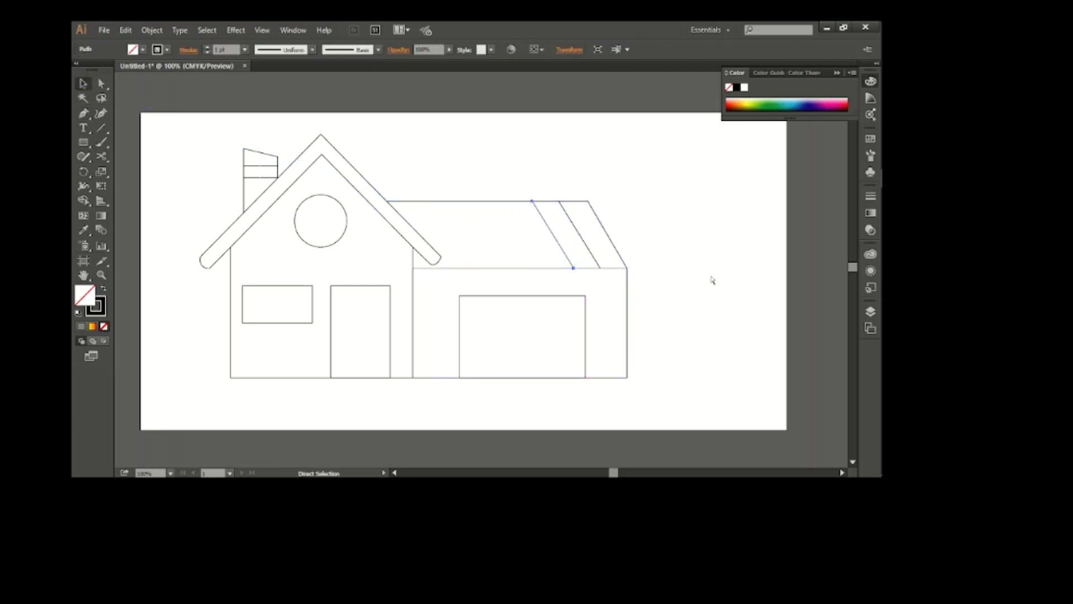
pyautogui.hotkey('ctrl', 'd')
pyautogui.hotkey('ctrl', 'd')
pyautogui.hotkey('ctrl', 'd')
pyautogui.press('+')
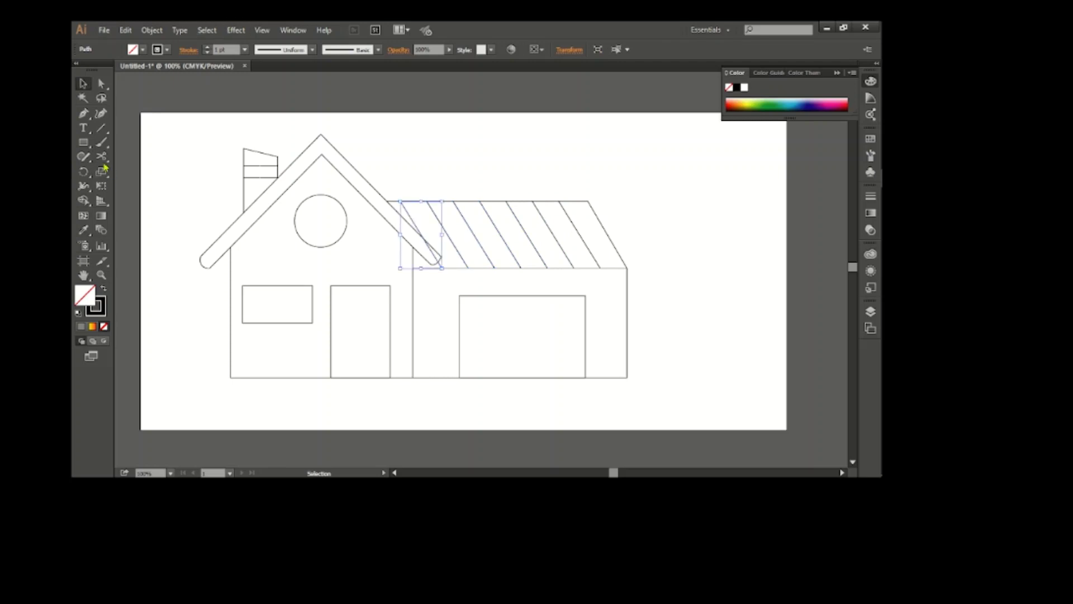
pyautogui.scroll(2, 429, 247)
pyautogui.scroll(1, 434, 252)
pyautogui.scroll(1, 434, 252)
# Trim the leftmost stripe at the main roof and delete the stray piece.
pyautogui.press('c')
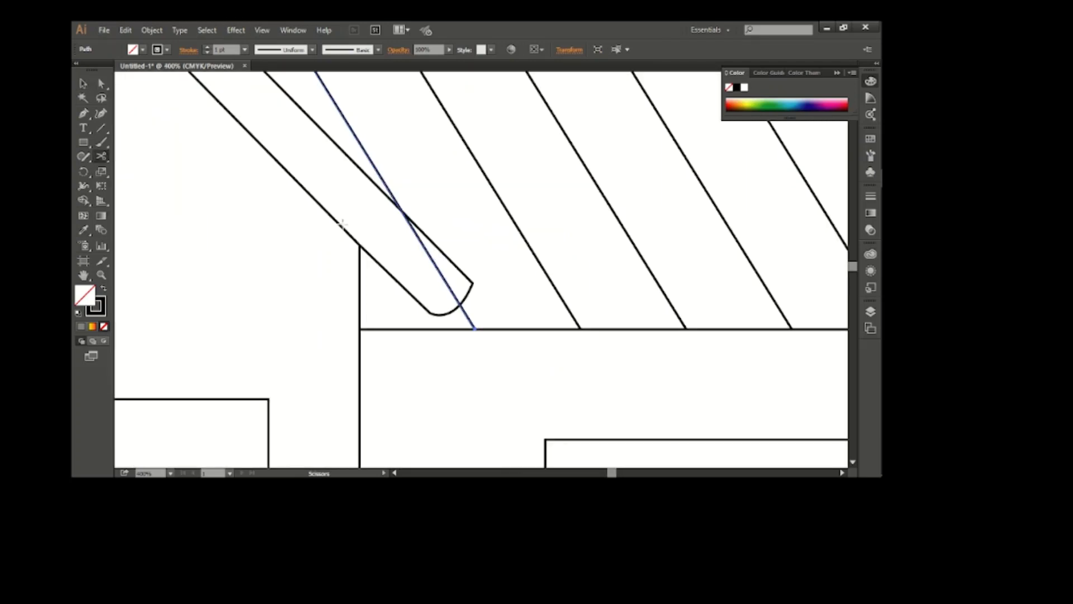
pyautogui.click(403, 212)
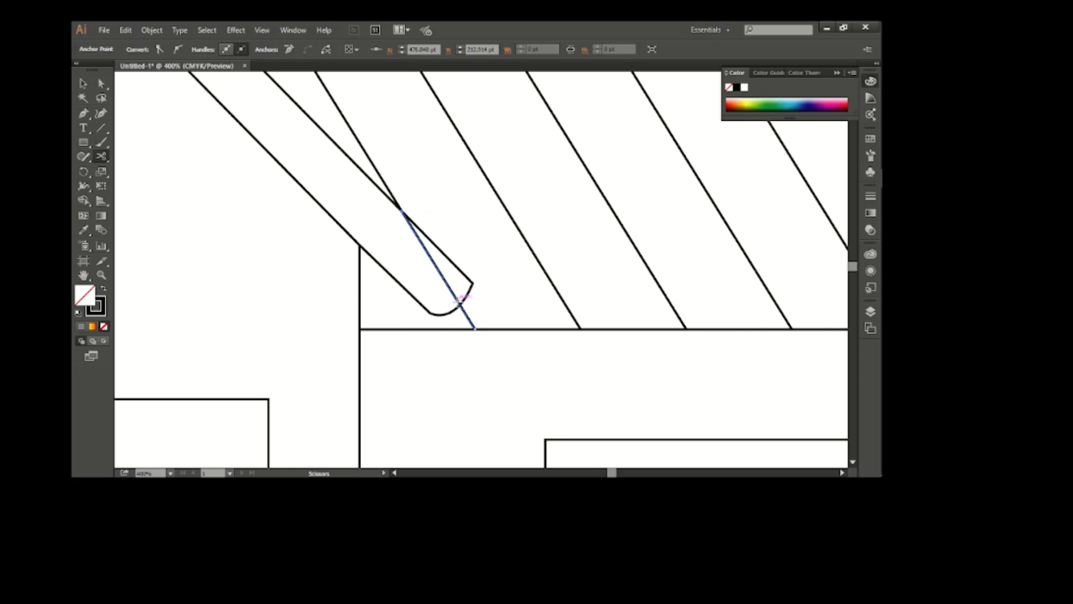
pyautogui.click(459, 303)
pyautogui.press('v')
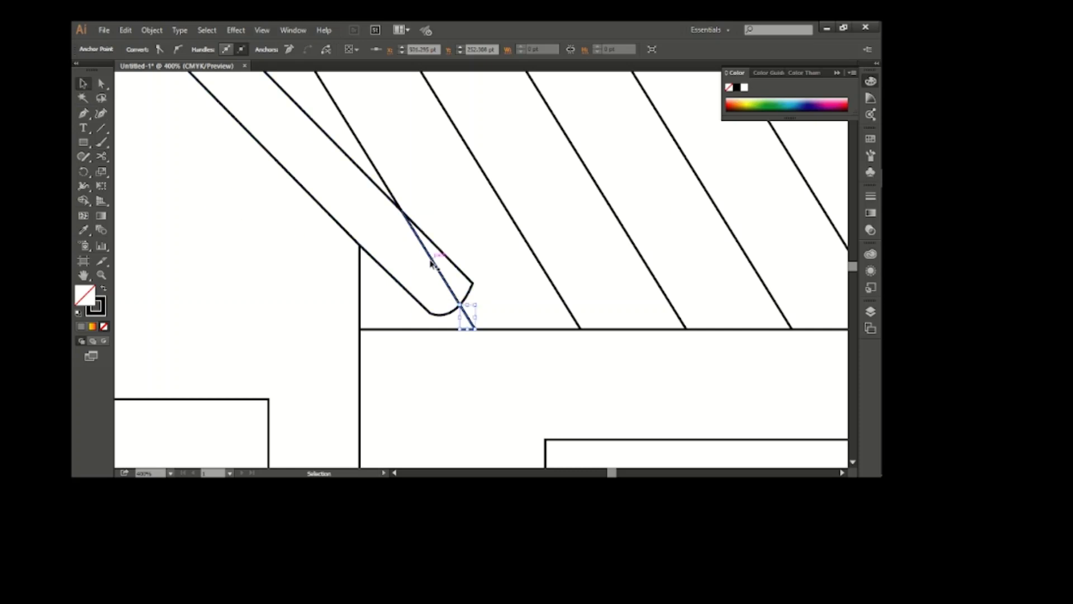
pyautogui.press('Delete')
pyautogui.scroll(-1, 434, 262)
pyautogui.scroll(-2, 434, 262)
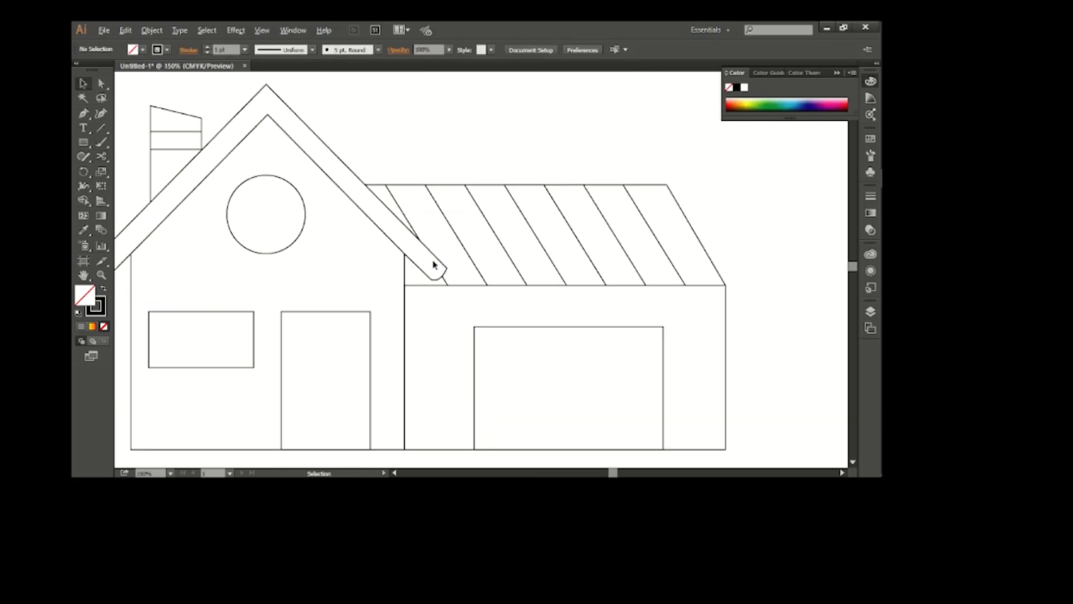
pyautogui.scroll(-1, 434, 263)
# Draw a horizontal line across the garage door and copy it lower down.
pyautogui.click(92, 117)
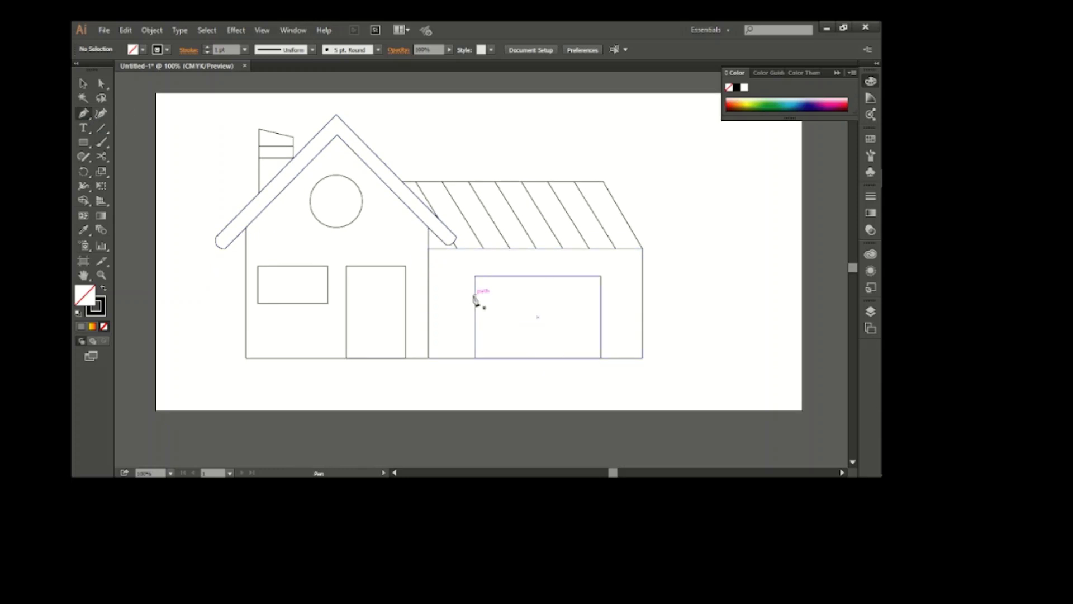
pyautogui.click(474, 292)
pyautogui.click(596, 292)
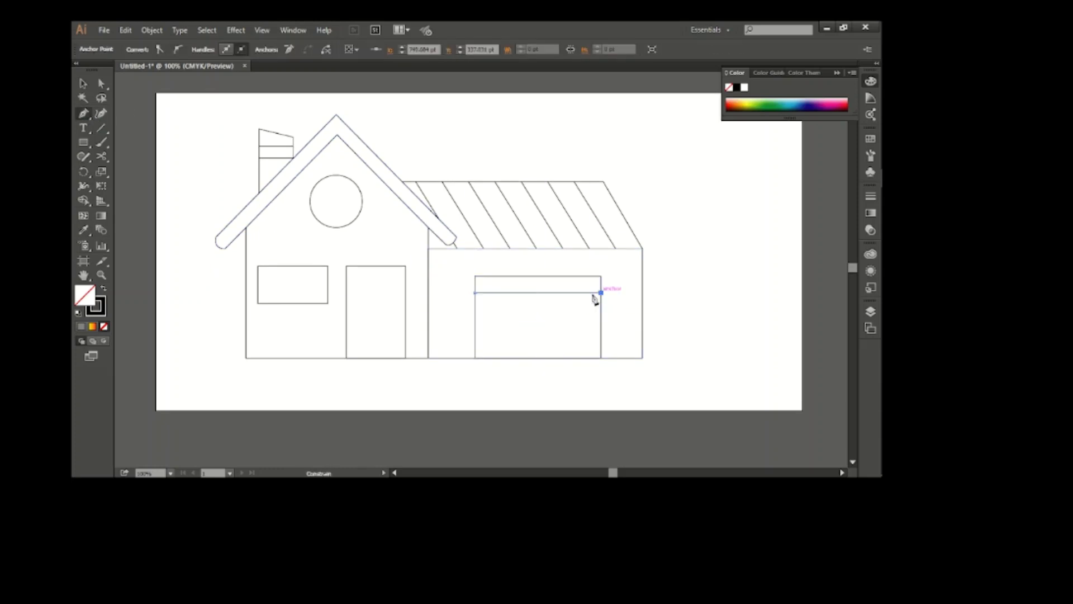
pyautogui.press('v')
pyautogui.click(574, 321)
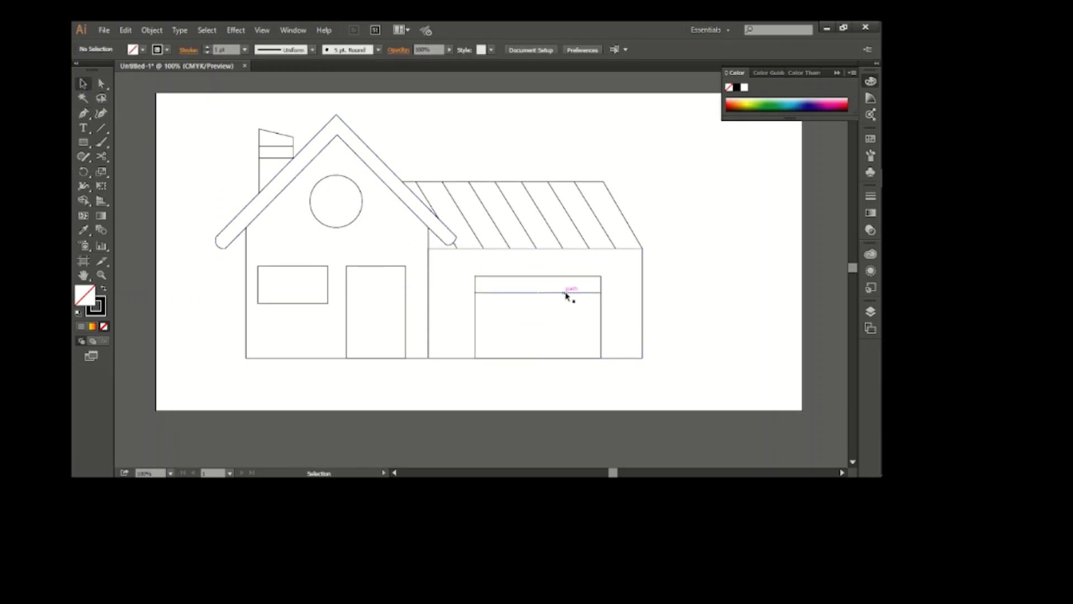
pyautogui.moveTo(566, 298); pyautogui.dragTo(565, 312)
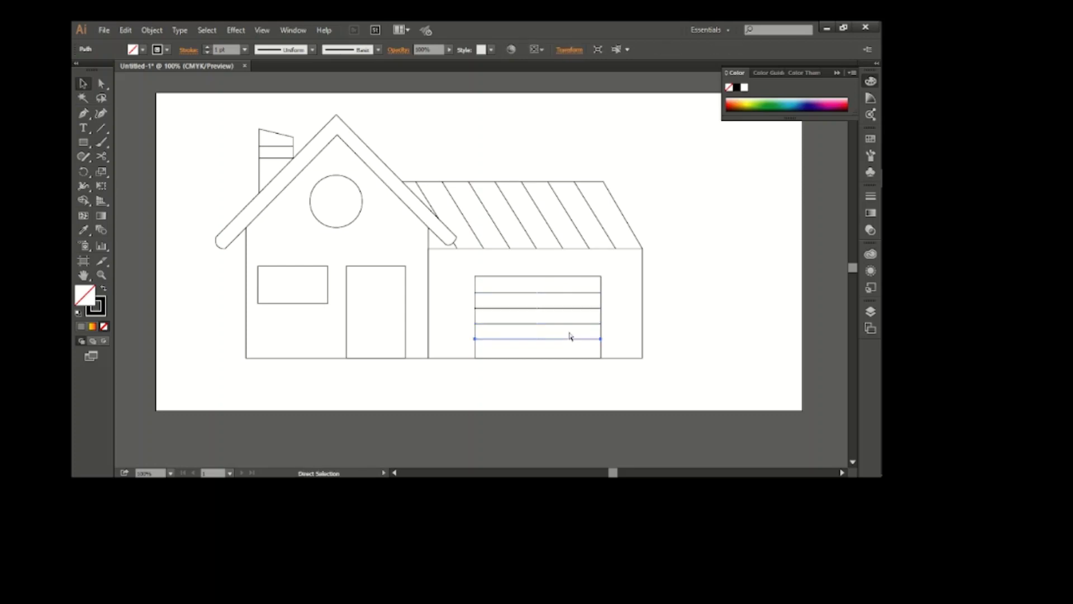
# Rearrange the garage door lines so the panel stripes are evenly spaced.
pyautogui.press('v')
pyautogui.hotkey('ctrl', 'z')
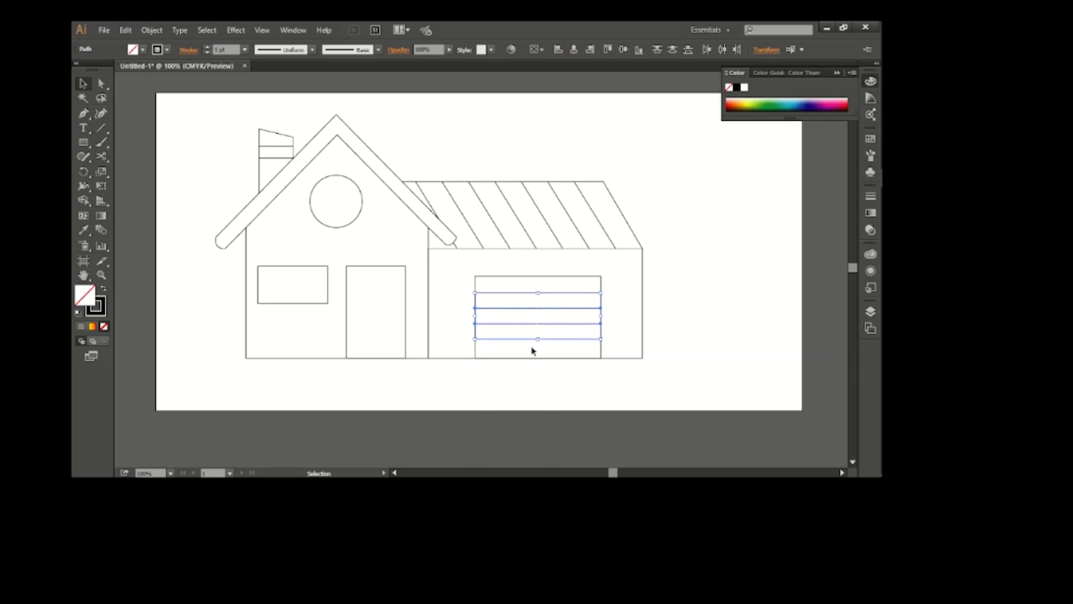
pyautogui.hotkey('ctrl', 'z')
pyautogui.hotkey('ctrl', 'z')
pyautogui.click(692, 363)
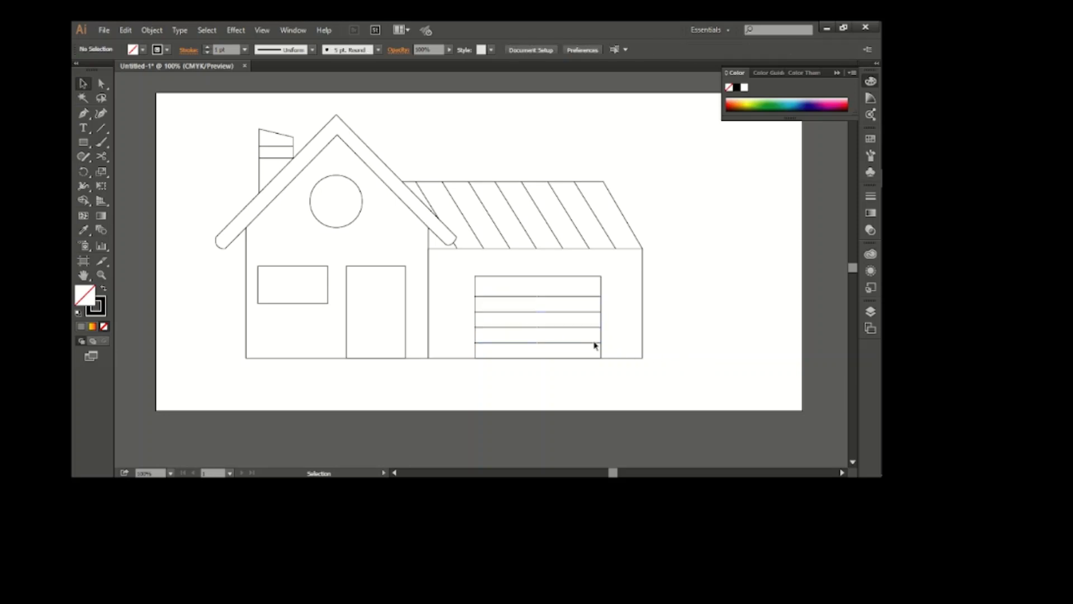
pyautogui.moveTo(578, 327)
pyautogui.mouseDown()
pyautogui.moveTo(575, 294)
pyautogui.moveTo(575, 308)
pyautogui.mouseUp()
pyautogui.click(706, 329)
pyautogui.click(575, 313)
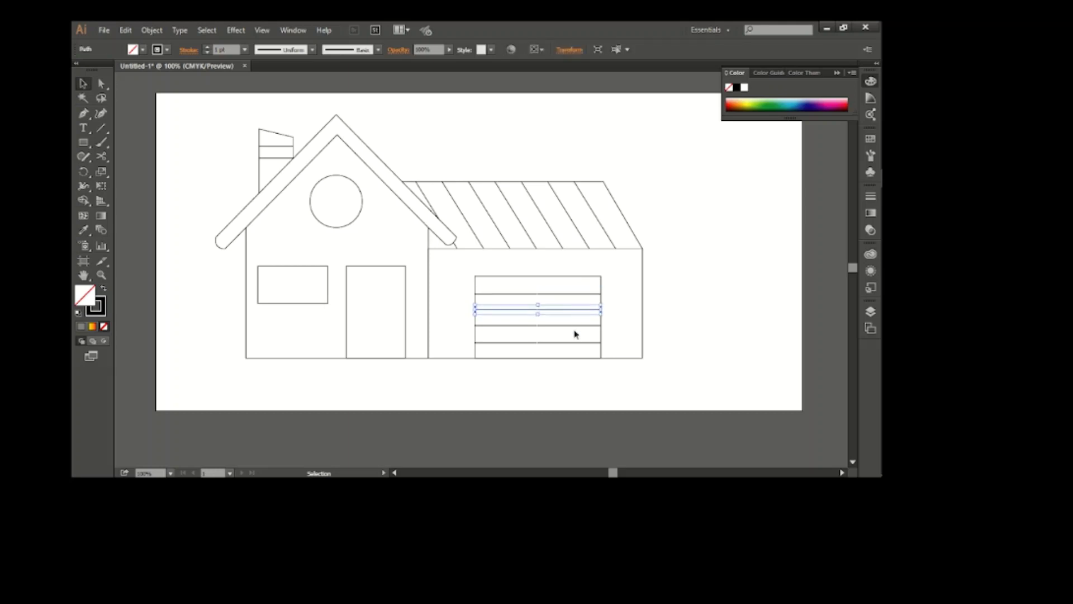
pyautogui.click(532, 430)
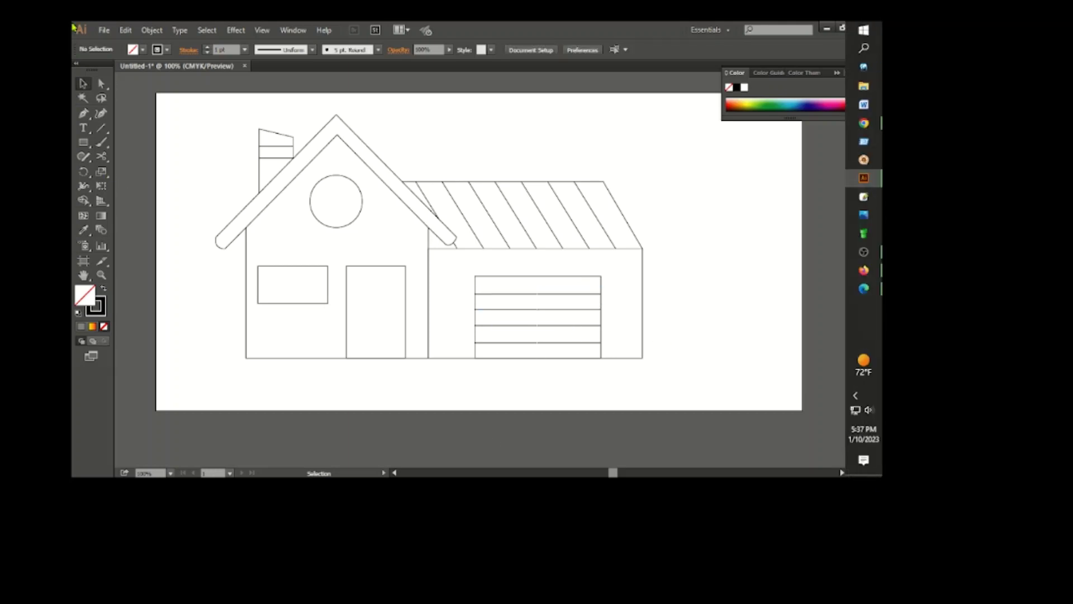
# Draw a horizontal and a vertical line crossing through the round window.
pyautogui.click(84, 113)
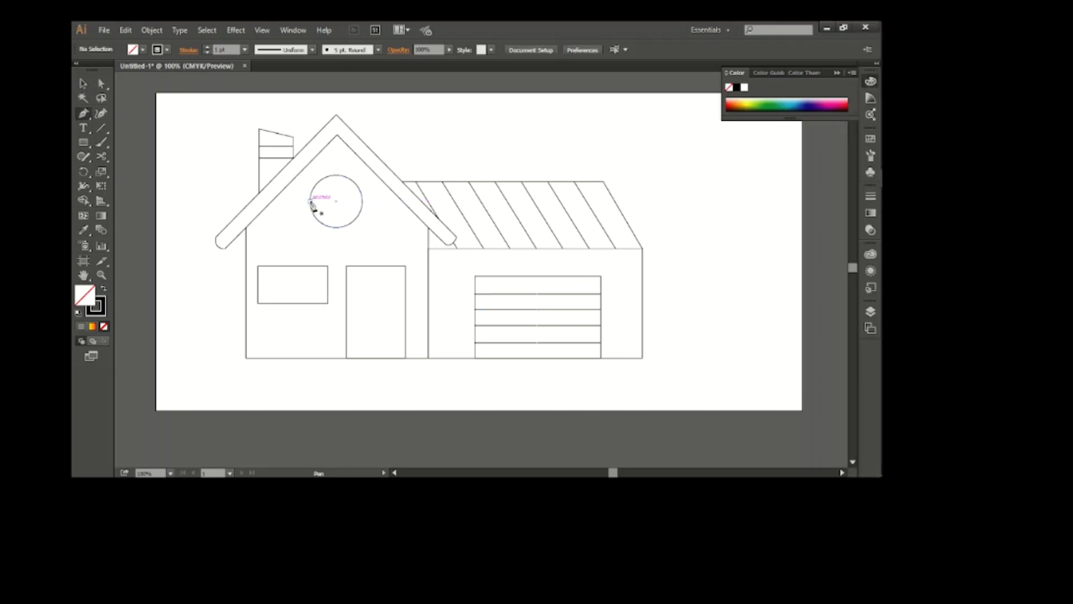
pyautogui.click(310, 201)
pyautogui.click(363, 201)
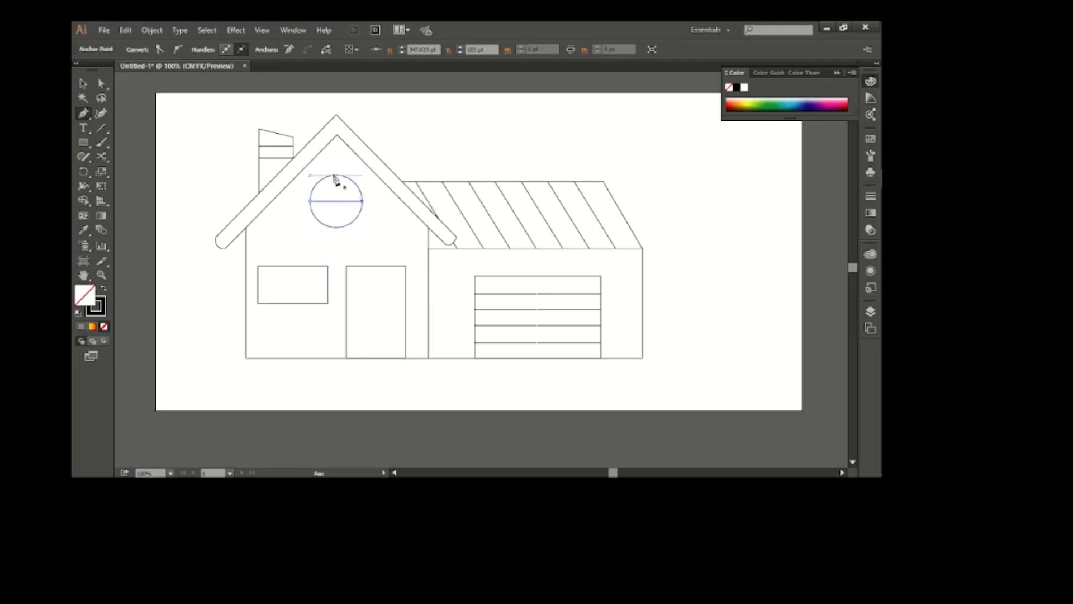
pyautogui.click(336, 175)
pyautogui.keyDown('shift'); pyautogui.click(336, 227); pyautogui.keyUp('shift')
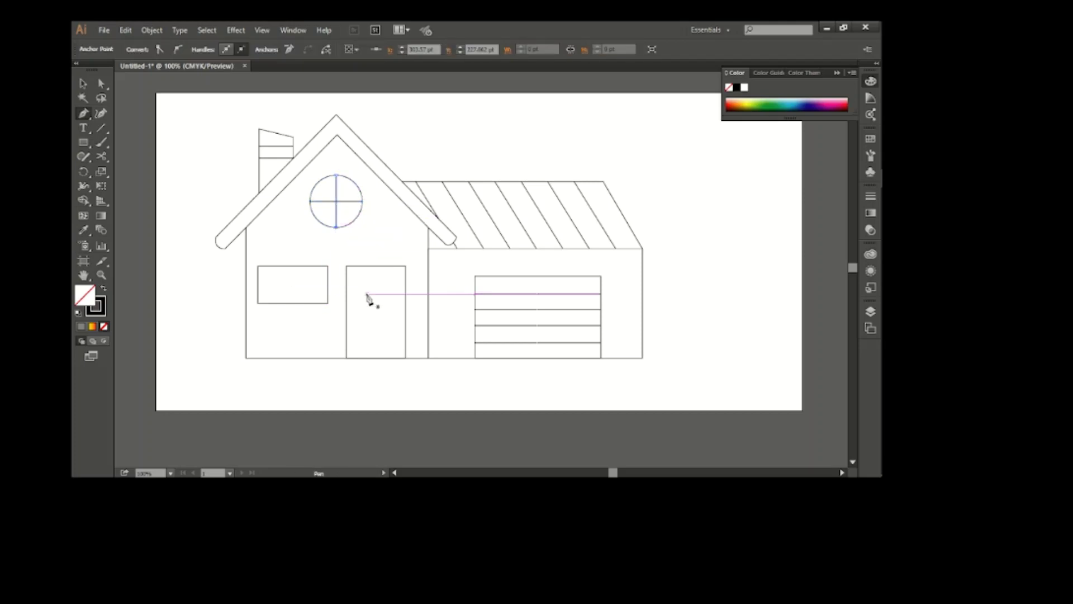
# Draw a horizontal step line below the front door.
pyautogui.scroll(1, 352, 396)
pyautogui.scroll(1, 374, 354)
pyautogui.scroll(-1, 377, 357)
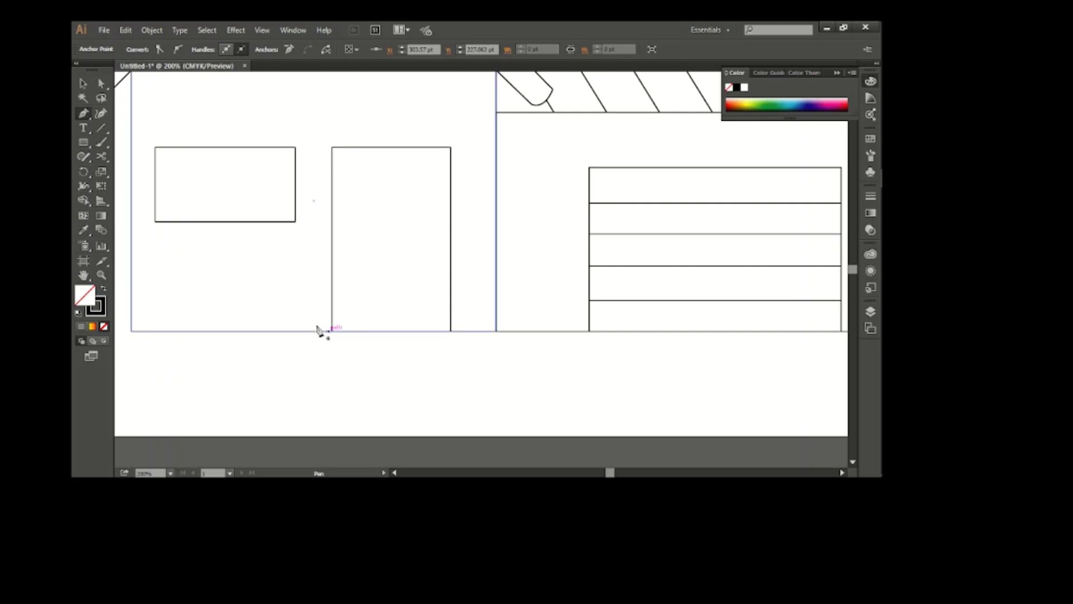
pyautogui.click(300, 348)
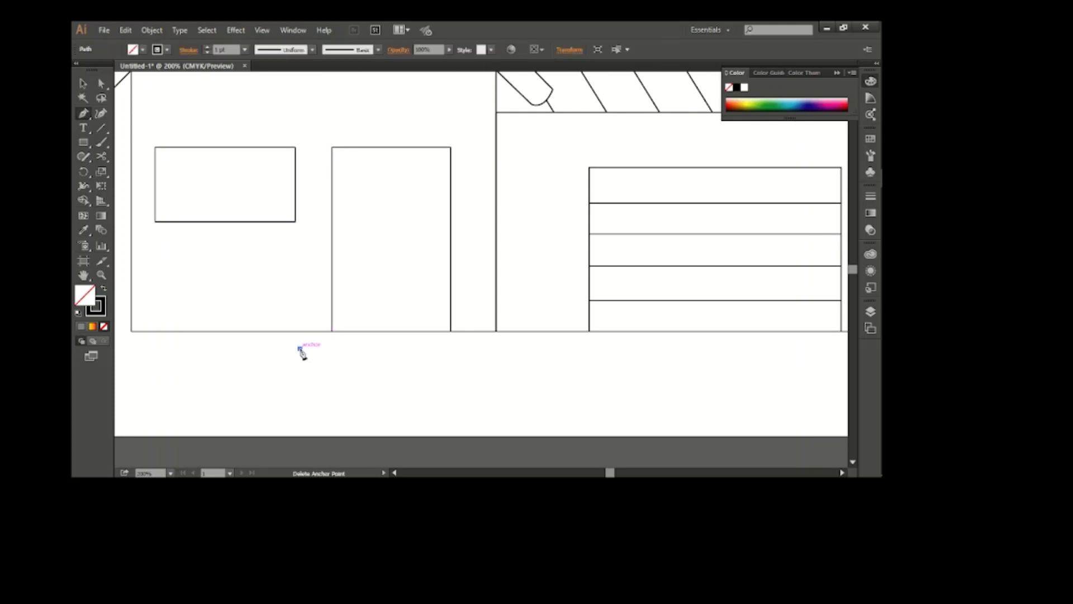
pyautogui.keyDown('shift'); pyautogui.click(467, 348); pyautogui.keyUp('shift')
pyautogui.keyDown('ctrl'); pyautogui.click(474, 352); pyautogui.keyUp('ctrl')
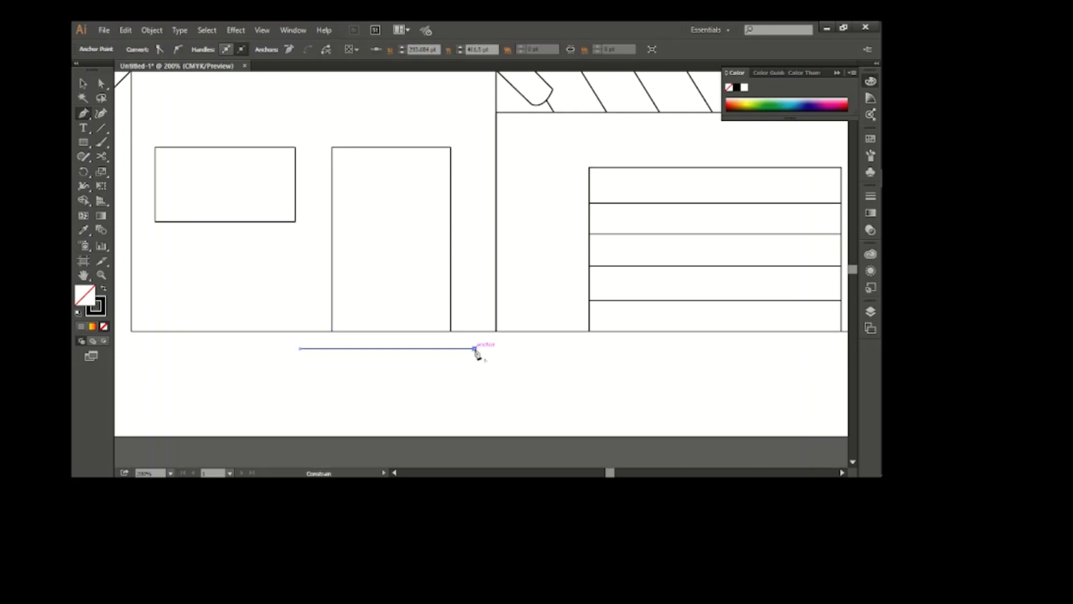
# Copy the step line just above and shorten its right end.
pyautogui.press('v')
pyautogui.click(403, 349)
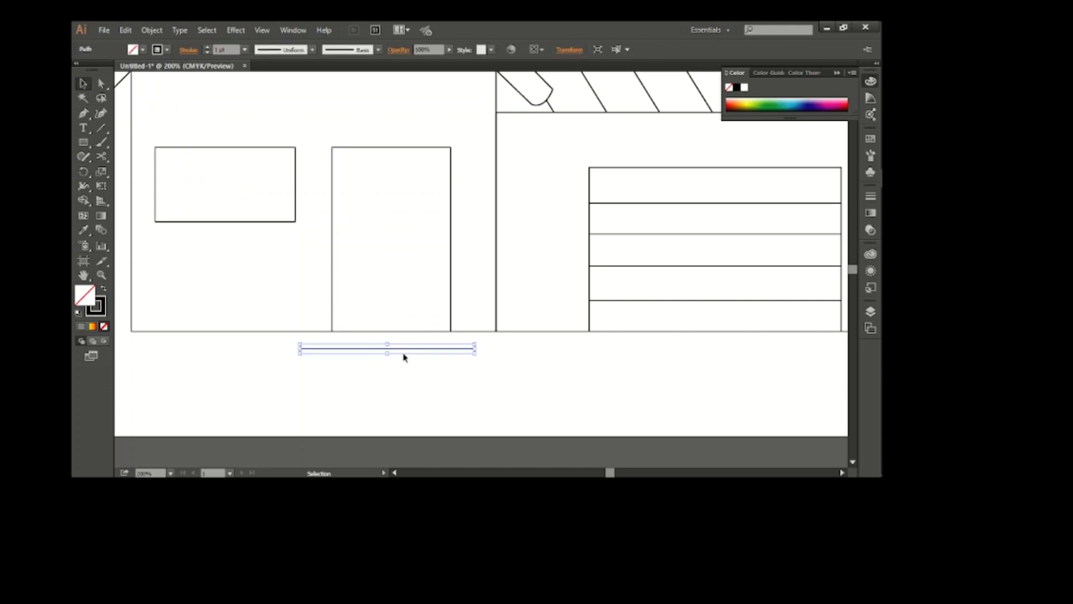
pyautogui.click(410, 402)
pyautogui.moveTo(407, 349); pyautogui.dragTo(407, 317)
pyautogui.moveTo(475, 312); pyautogui.dragTo(470, 311)
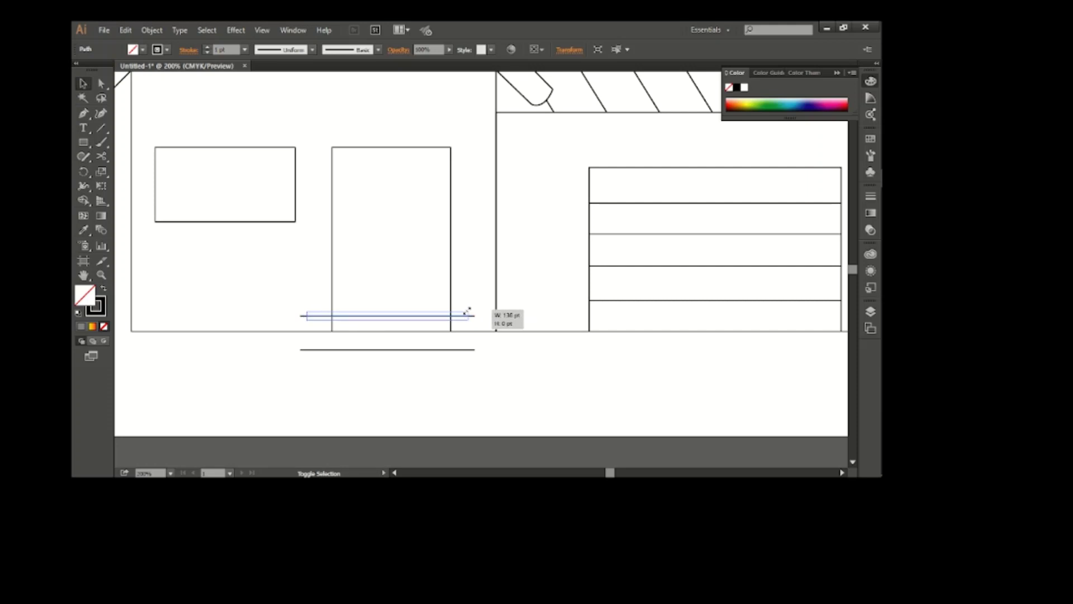
pyautogui.moveTo(467, 311); pyautogui.dragTo(463, 312)
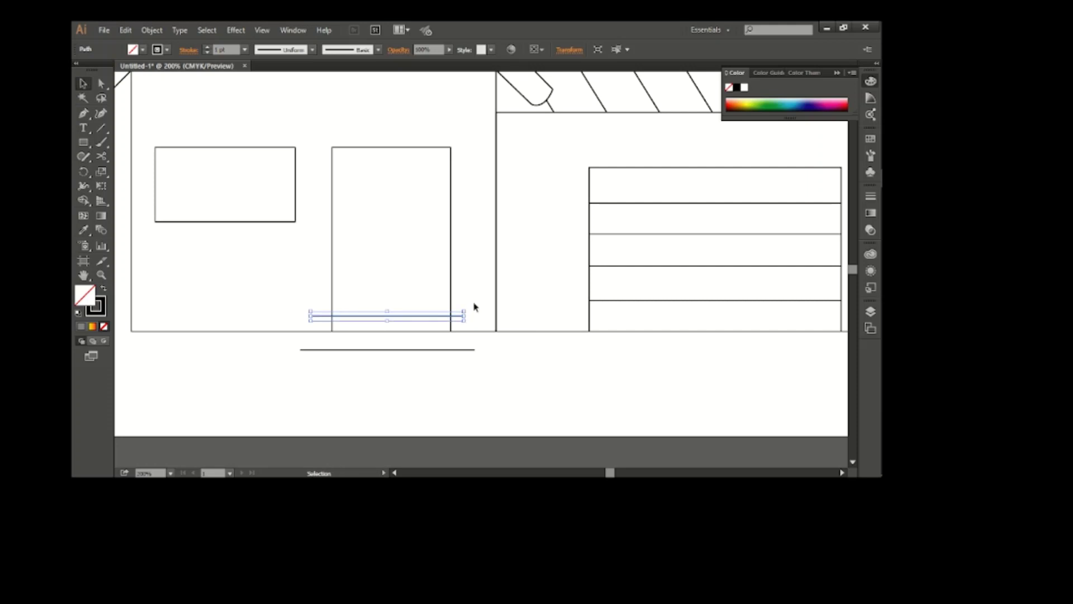
pyautogui.click(443, 319)
# Join the step lines' right ends with a slanted side.
pyautogui.hotkey('ctrl', '+')
pyautogui.press('p')
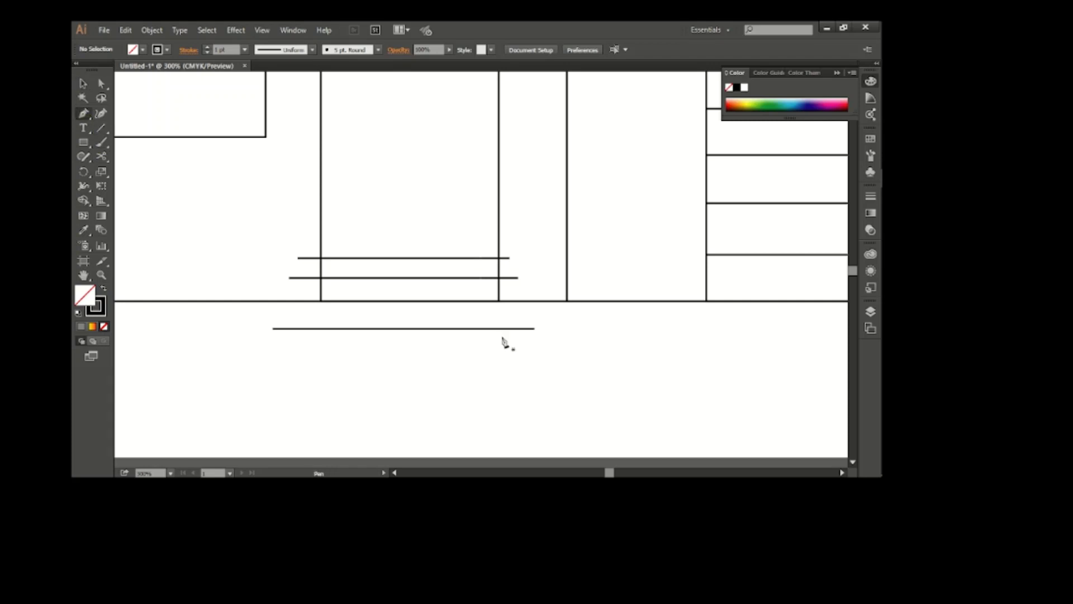
pyautogui.click(534, 328)
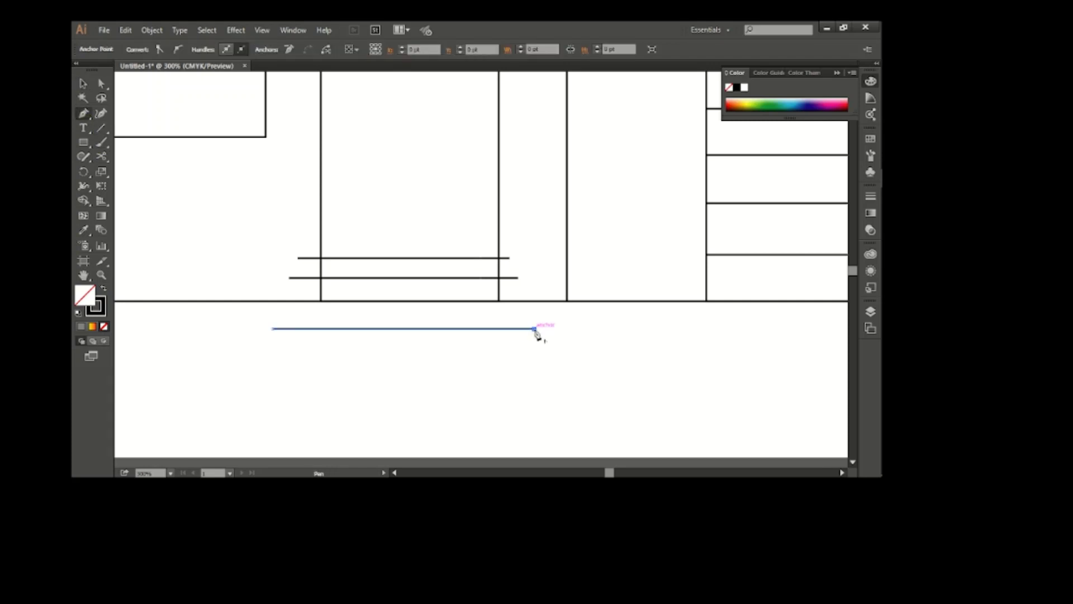
pyautogui.click(530, 302)
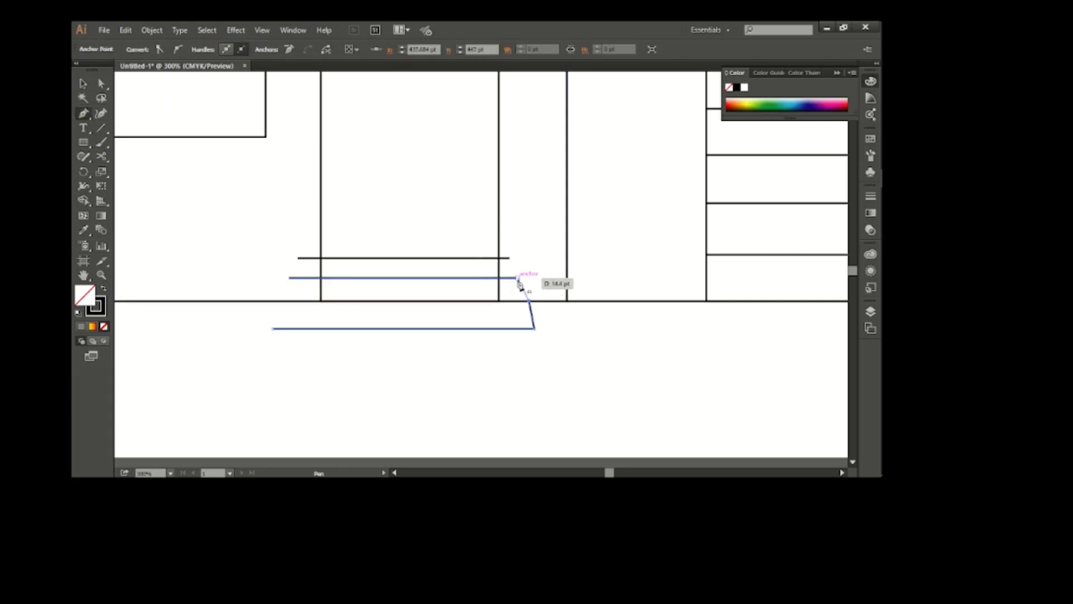
pyautogui.click(509, 258)
pyautogui.click(518, 277)
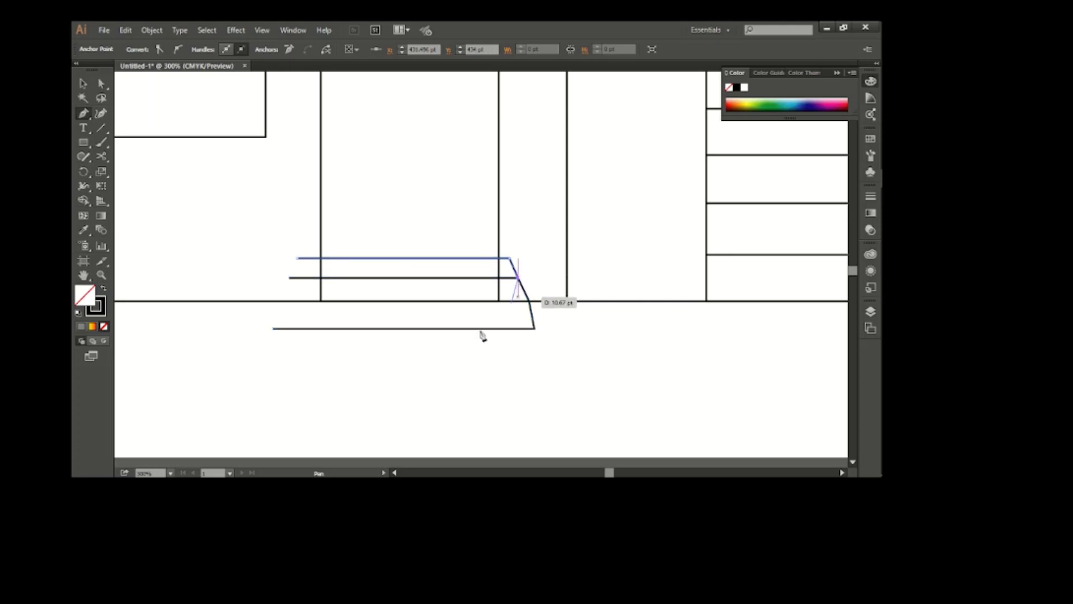
pyautogui.press('Escape')
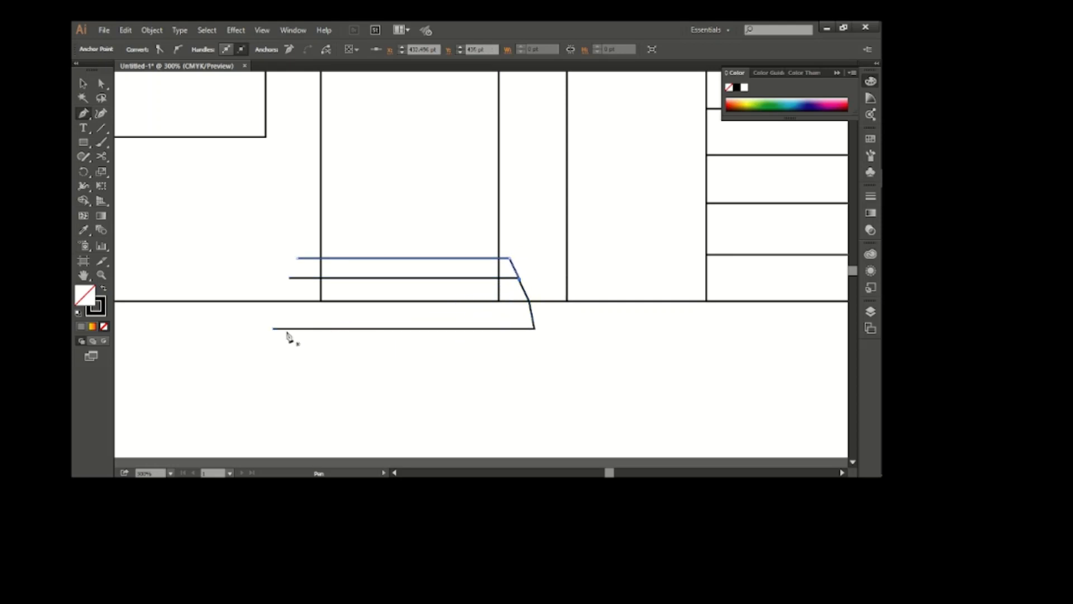
# Join the step lines' left ends with a slanted side to close the steps.
pyautogui.click(274, 328)
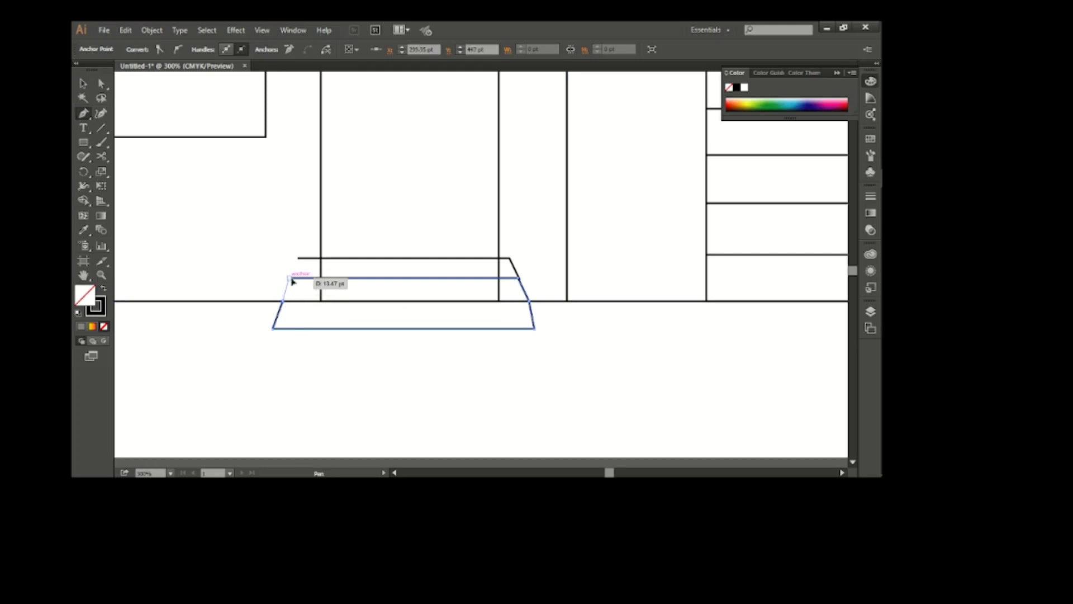
pyautogui.click(289, 277)
pyautogui.press('v')
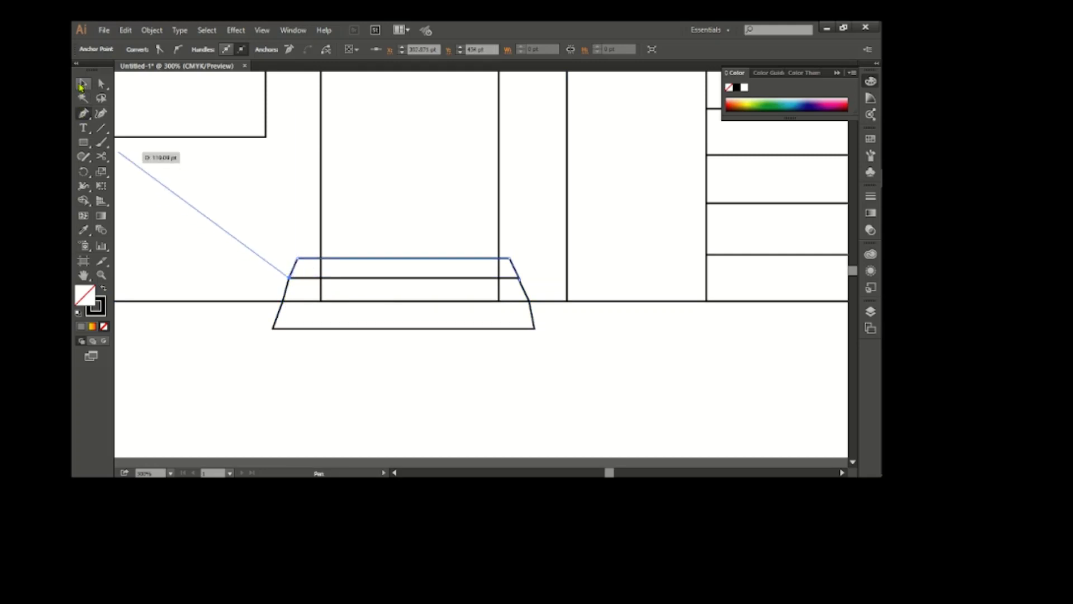
pyautogui.click(337, 379)
pyautogui.scroll(-1, 383, 379)
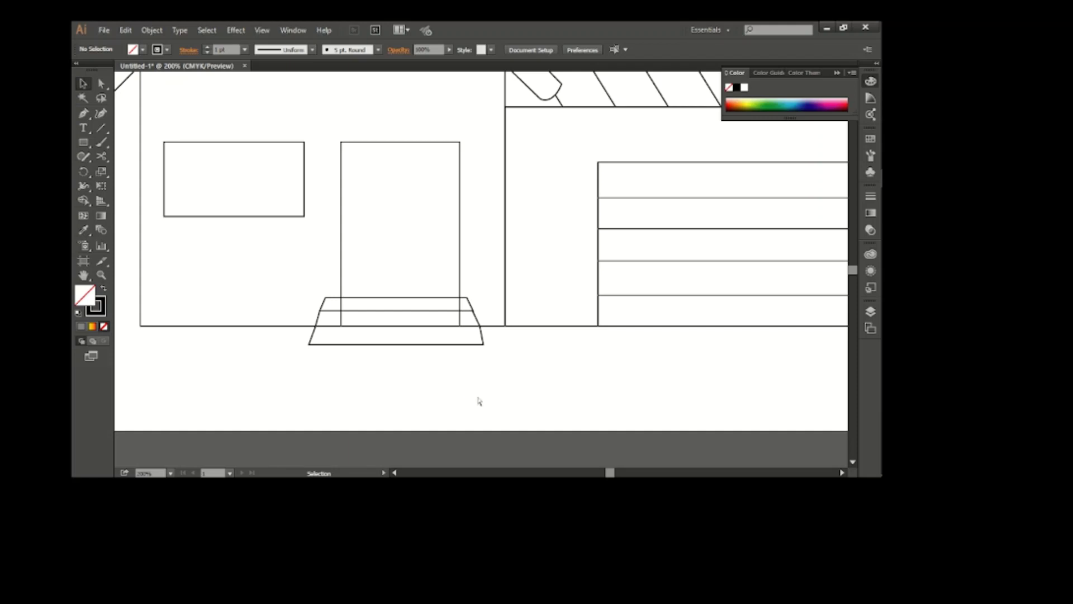
pyautogui.scroll(-1, 479, 400)
pyautogui.moveTo(83, 142); pyautogui.dragTo(112, 170)
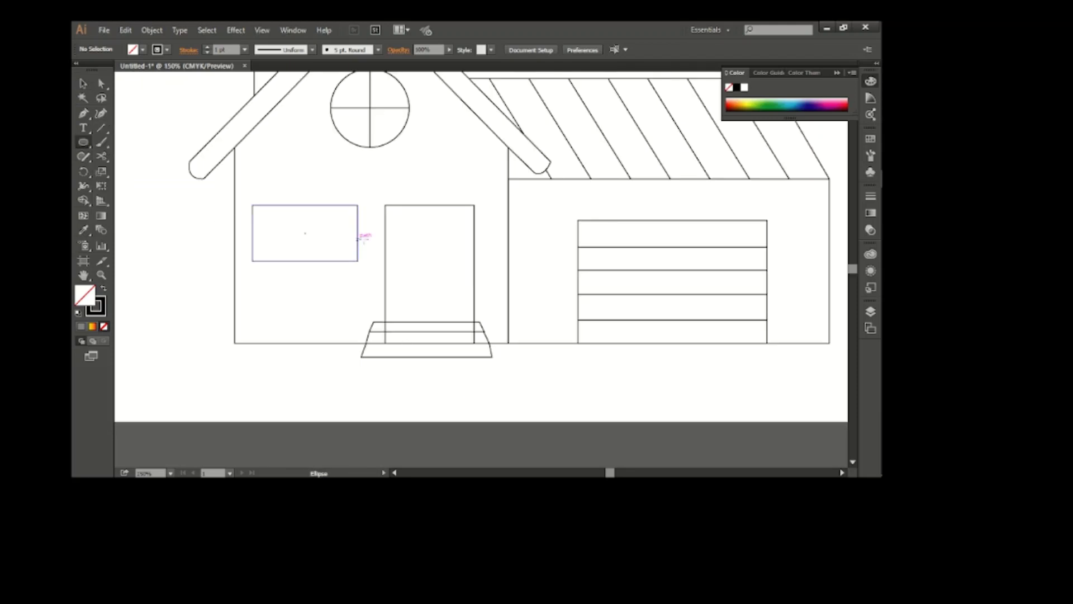
# Draw a small black-filled circle knob and place it near the door's left edge.
pyautogui.moveTo(395, 268); pyautogui.dragTo(409, 280)
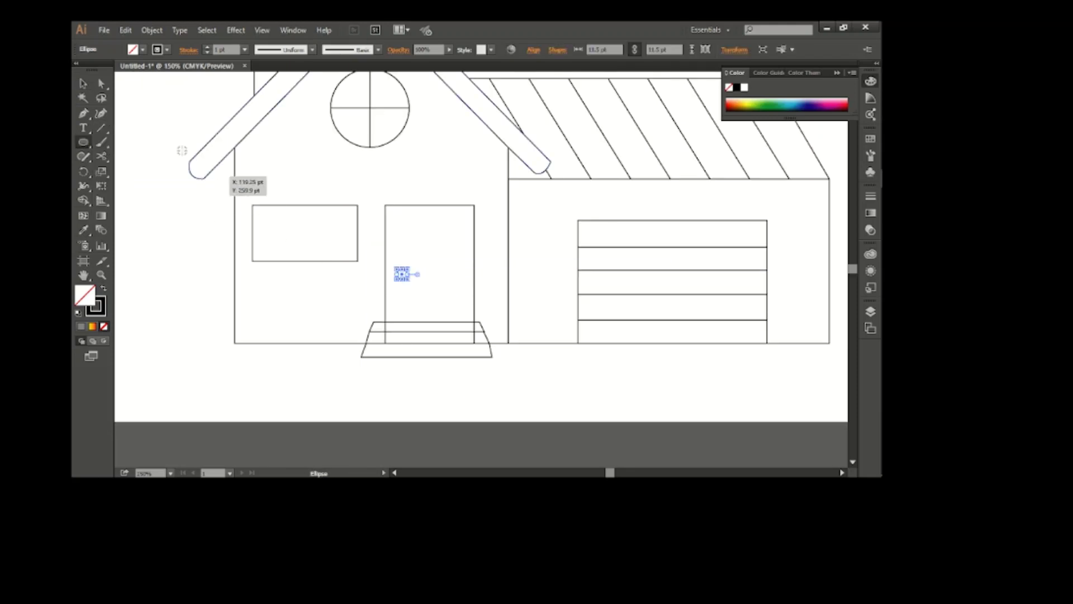
pyautogui.press('v')
pyautogui.click(133, 50)
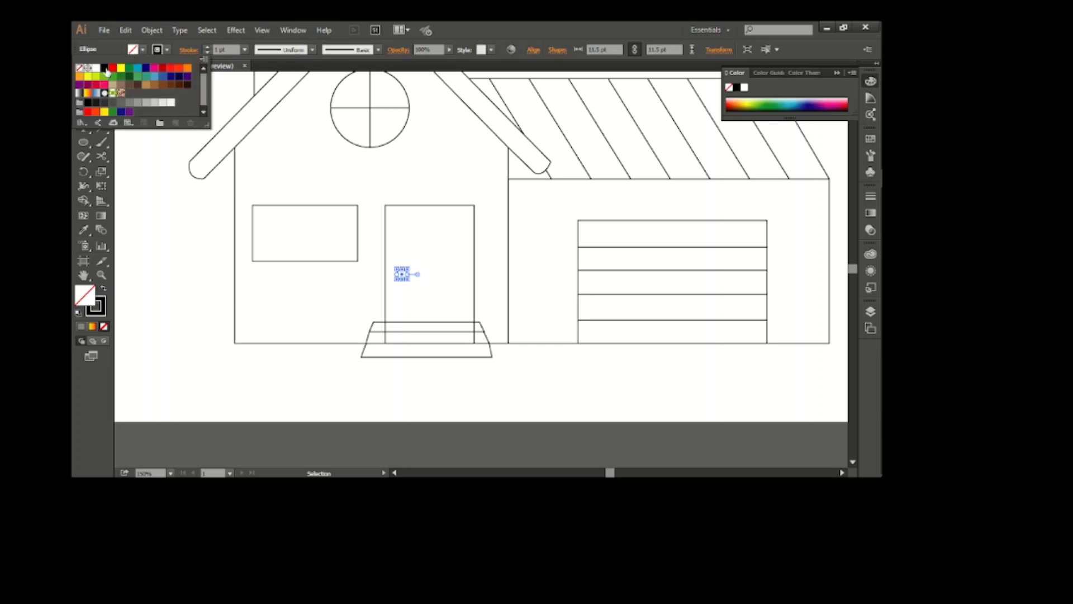
pyautogui.click(107, 73)
pyautogui.click(318, 281)
pyautogui.moveTo(402, 274); pyautogui.dragTo(391, 270)
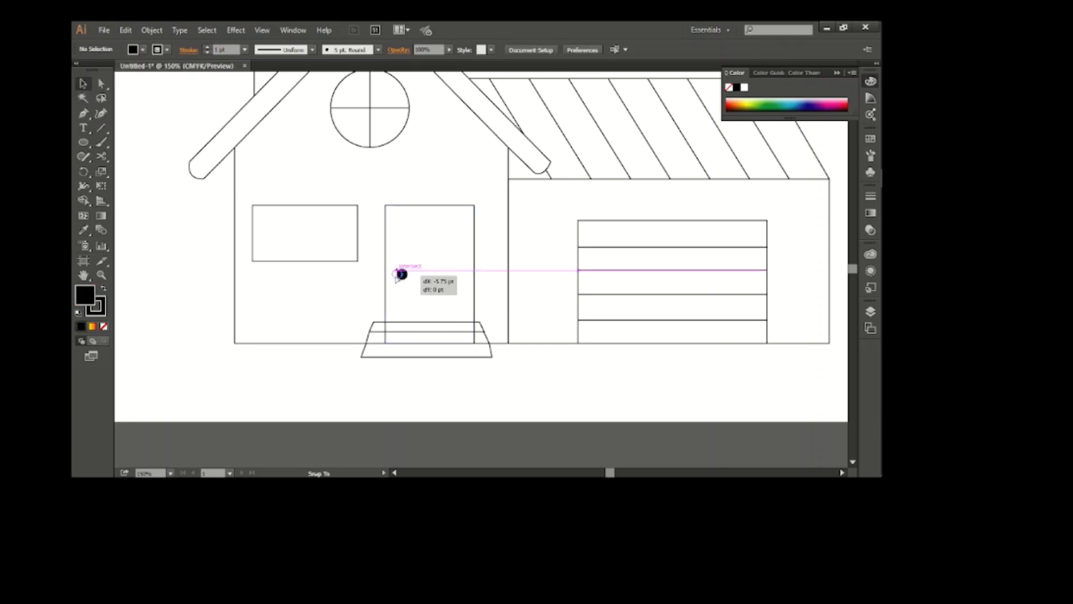
pyautogui.click(343, 293)
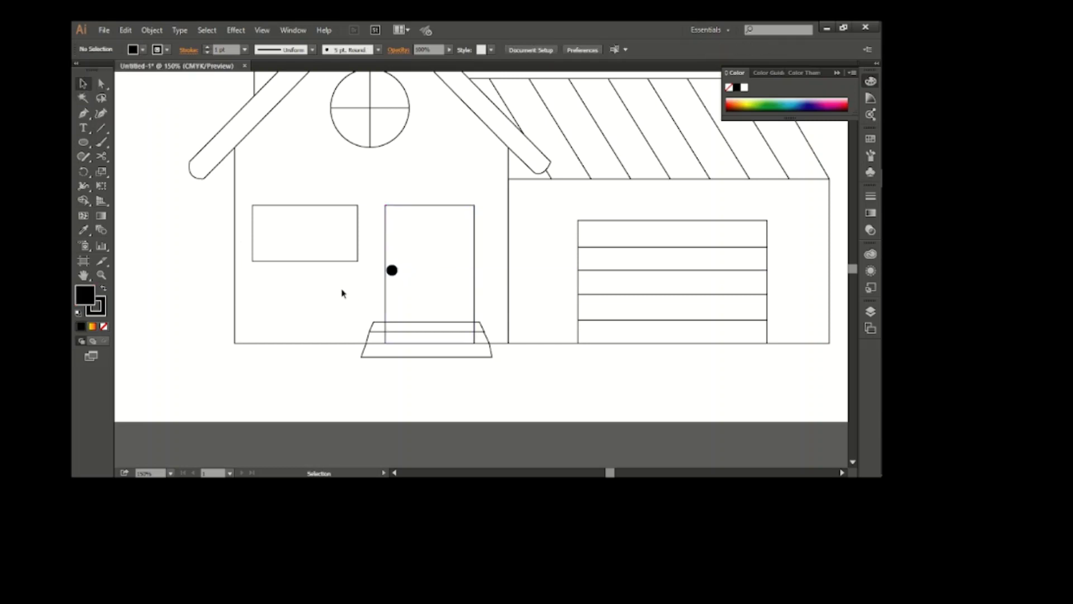
pyautogui.moveTo(393, 273); pyautogui.dragTo(398, 274)
pyautogui.click(455, 329)
pyautogui.scroll(-1, 530, 352)
pyautogui.hscroll(2, 520, 335)
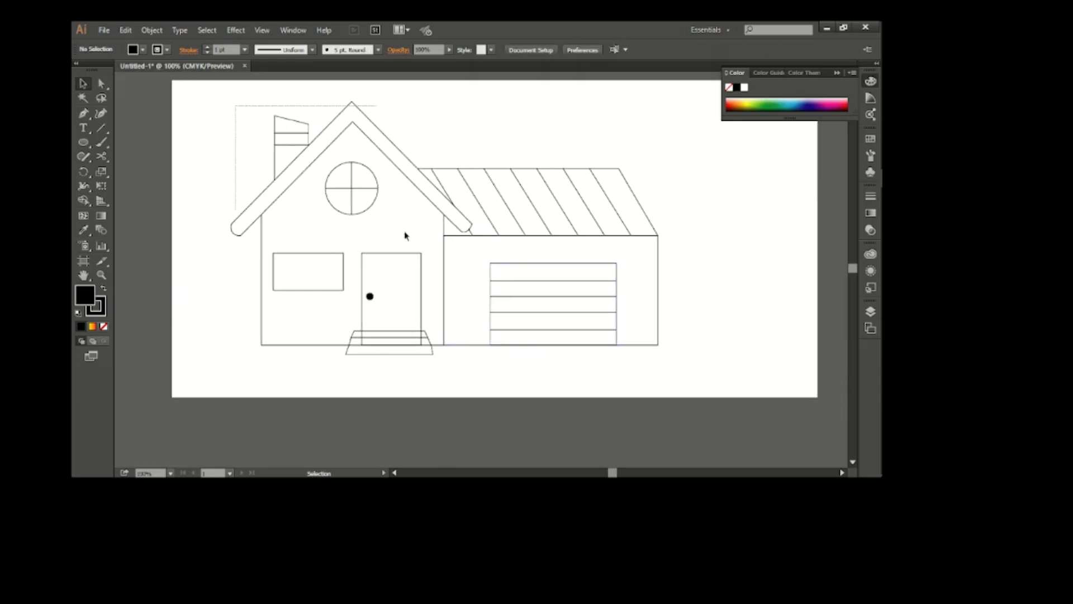
pyautogui.moveTo(235, 104); pyautogui.dragTo(688, 378)
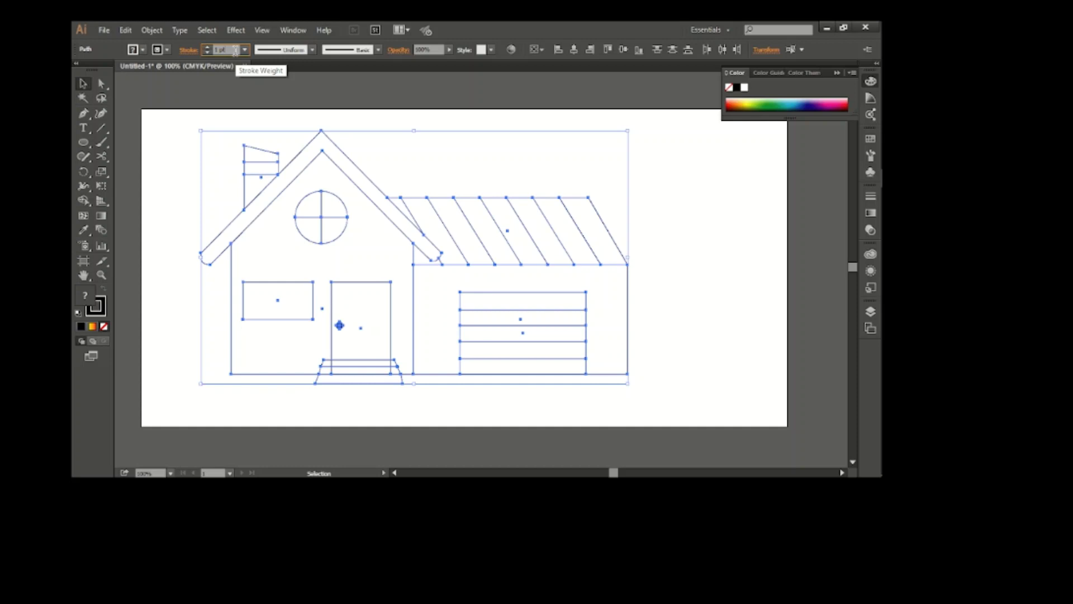
# Raise the stroke weight on all house paths for bolder outlines.
pyautogui.press('Up')
pyautogui.press('Up')
pyautogui.click(691, 223)
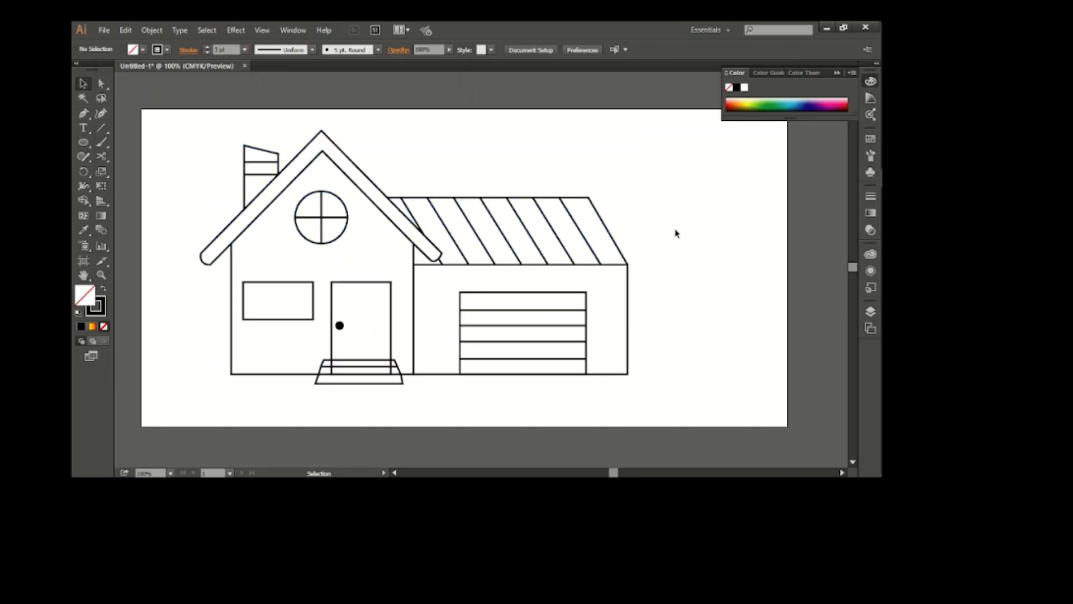
pyautogui.hotkey('ctrl', 'a')
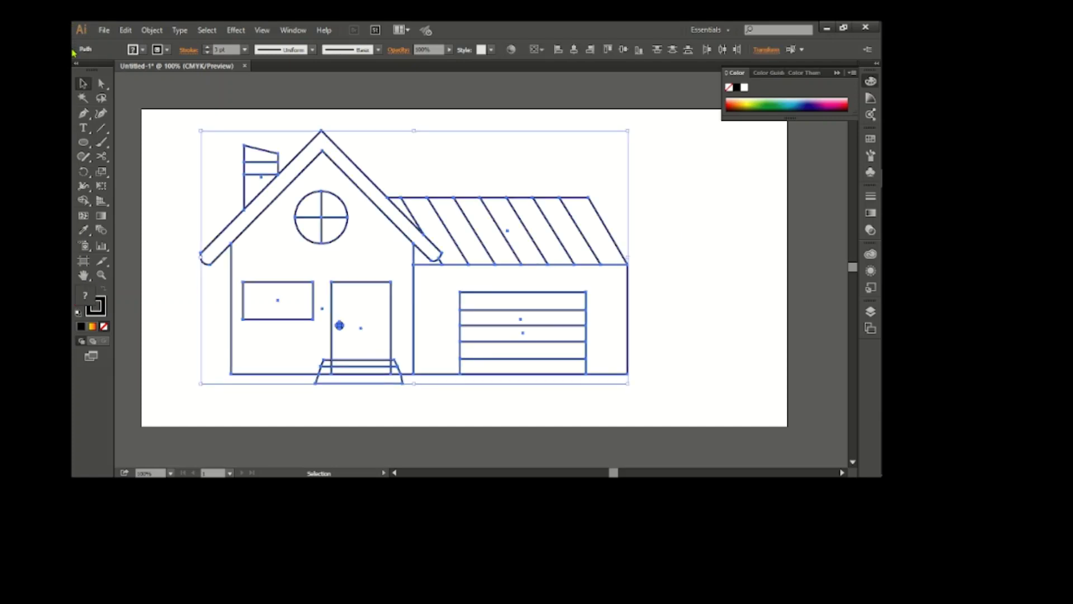
pyautogui.hotkey('shift', 'm')
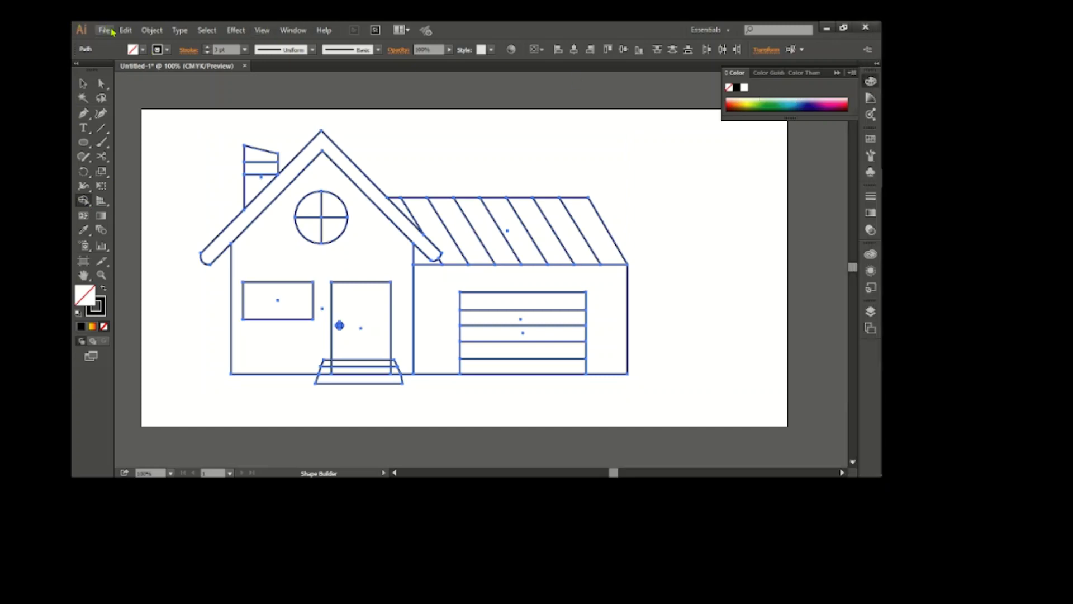
# Fill the chimney sections, front window and door with tan.
pyautogui.click(144, 49)
pyautogui.click(146, 85)
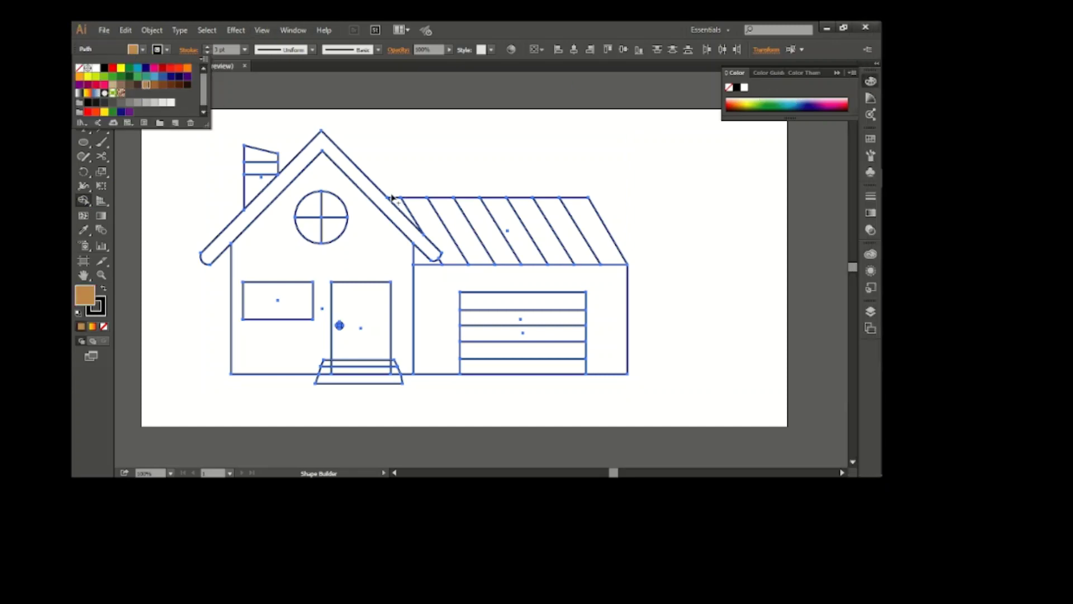
pyautogui.click(251, 160)
pyautogui.click(257, 186)
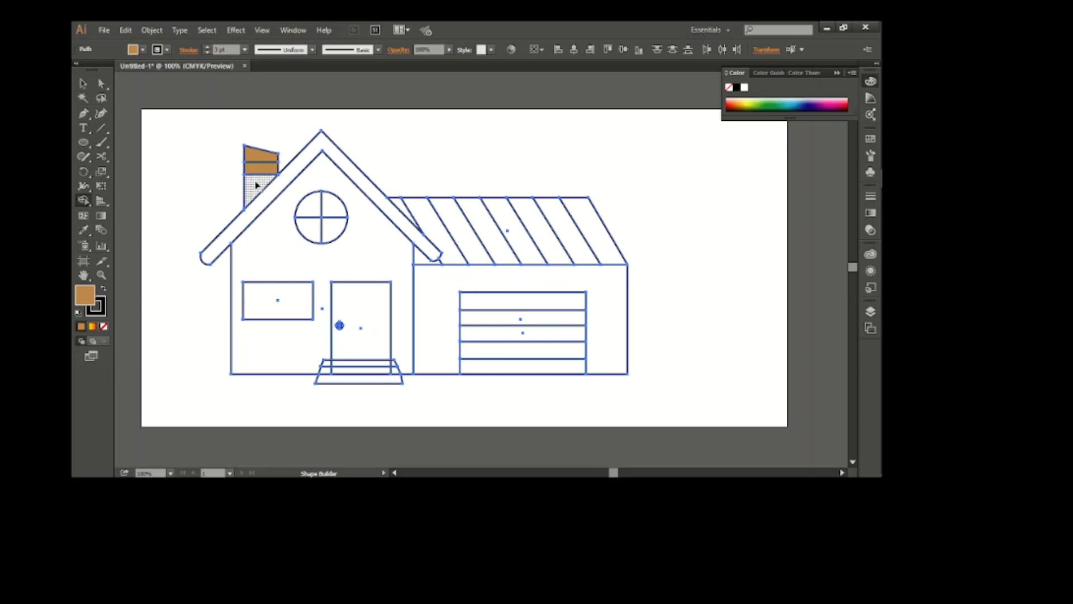
pyautogui.click(293, 305)
pyautogui.click(344, 309)
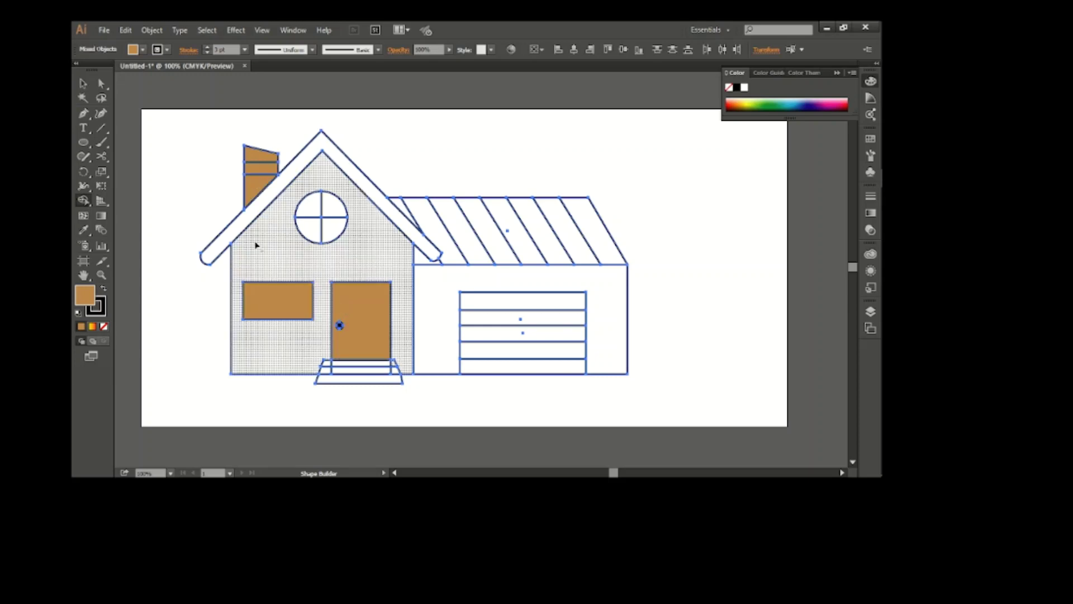
# Fill the bottom and middle front steps with tan.
pyautogui.scroll(1, 352, 385)
pyautogui.click(353, 379)
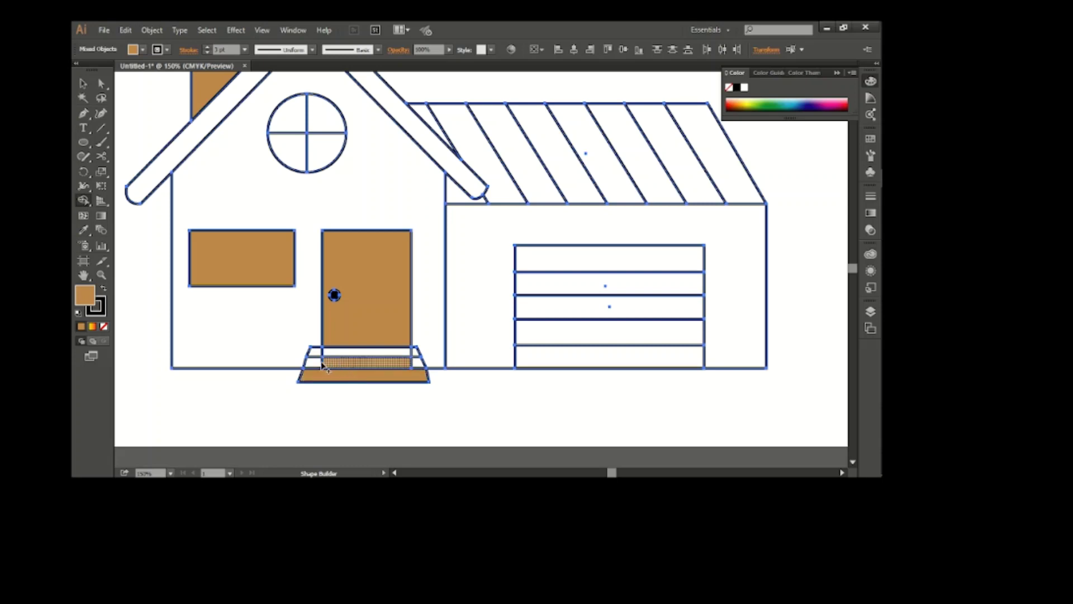
pyautogui.click(320, 364)
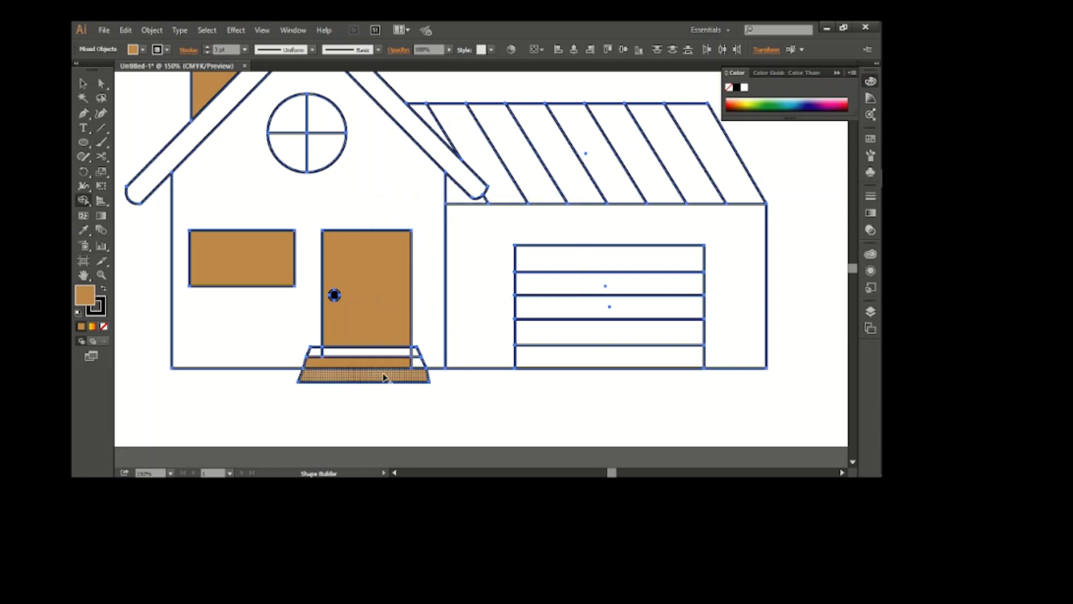
pyautogui.click(414, 368)
pyautogui.scroll(2, 414, 368)
pyautogui.scroll(1, 390, 354)
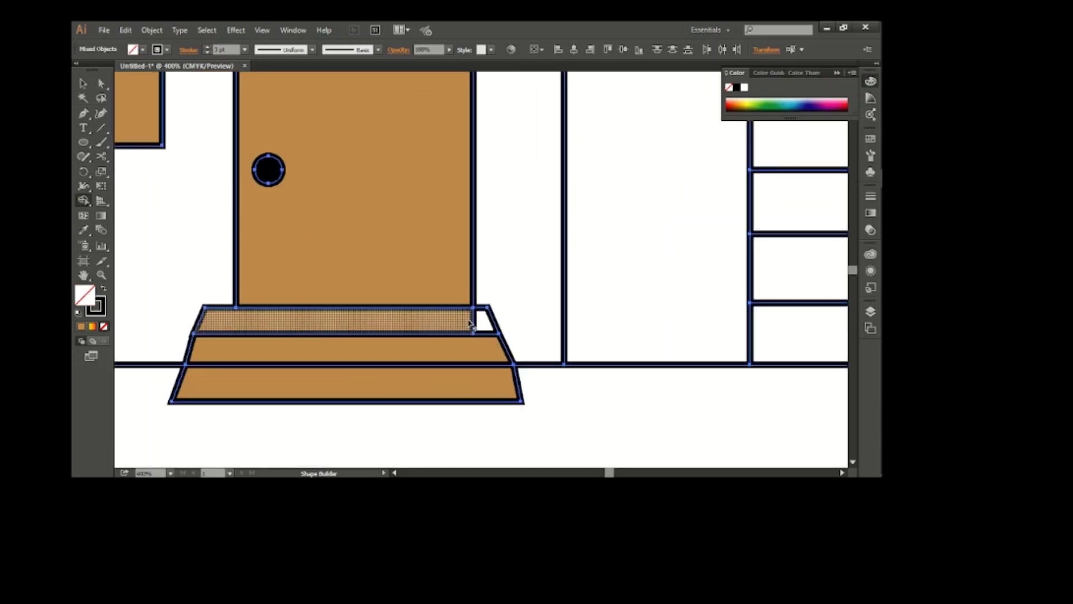
# Fill the top step, including its right corner, with tan.
pyautogui.click(143, 49)
pyautogui.click(146, 85)
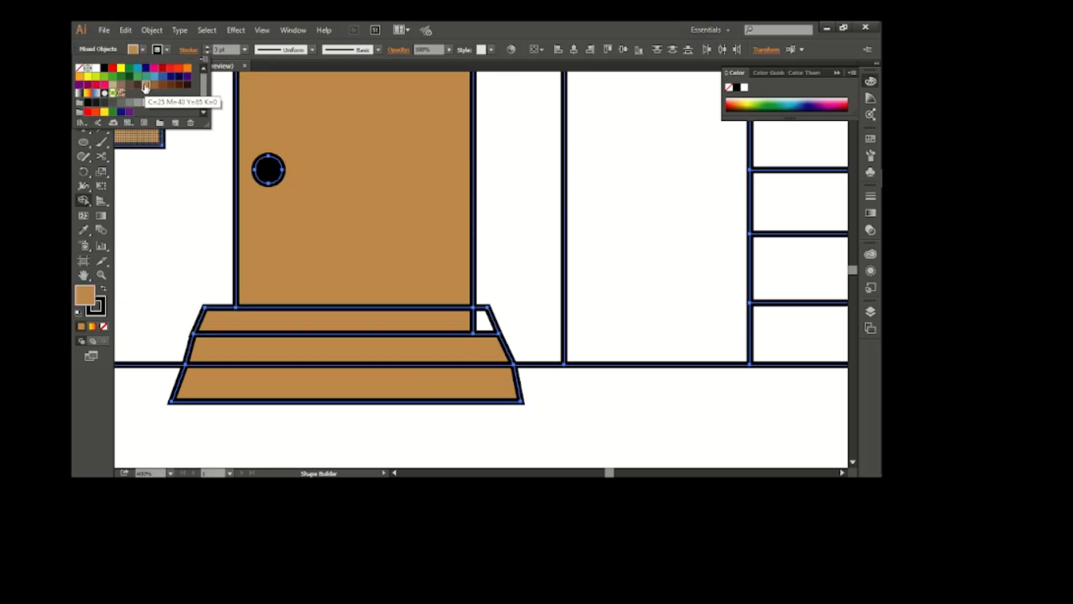
pyautogui.click(457, 326)
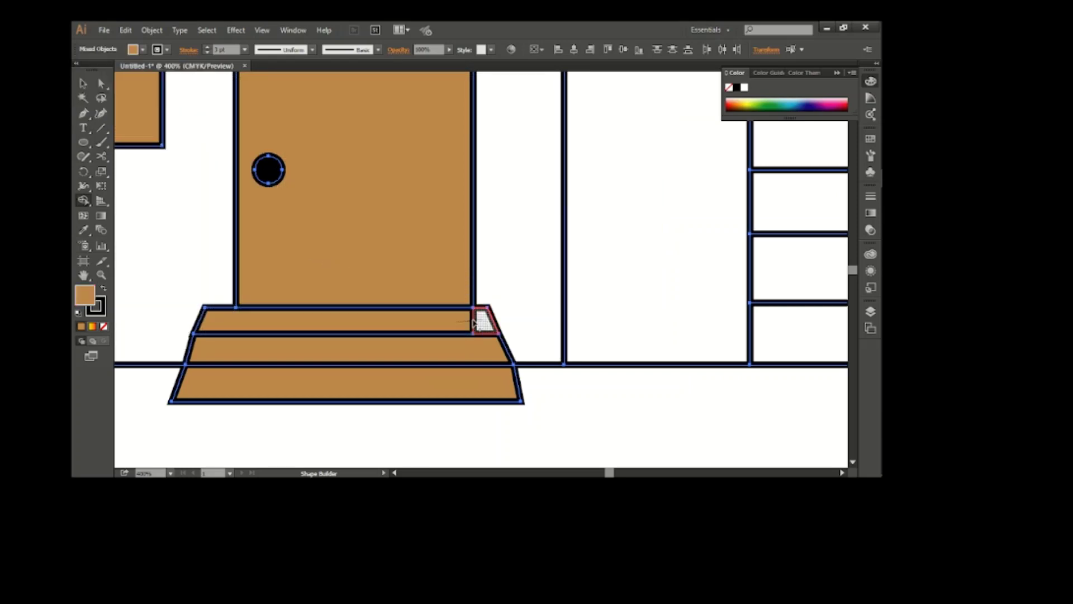
pyautogui.moveTo(480, 324); pyautogui.dragTo(484, 326)
pyautogui.scroll(-1, 484, 326)
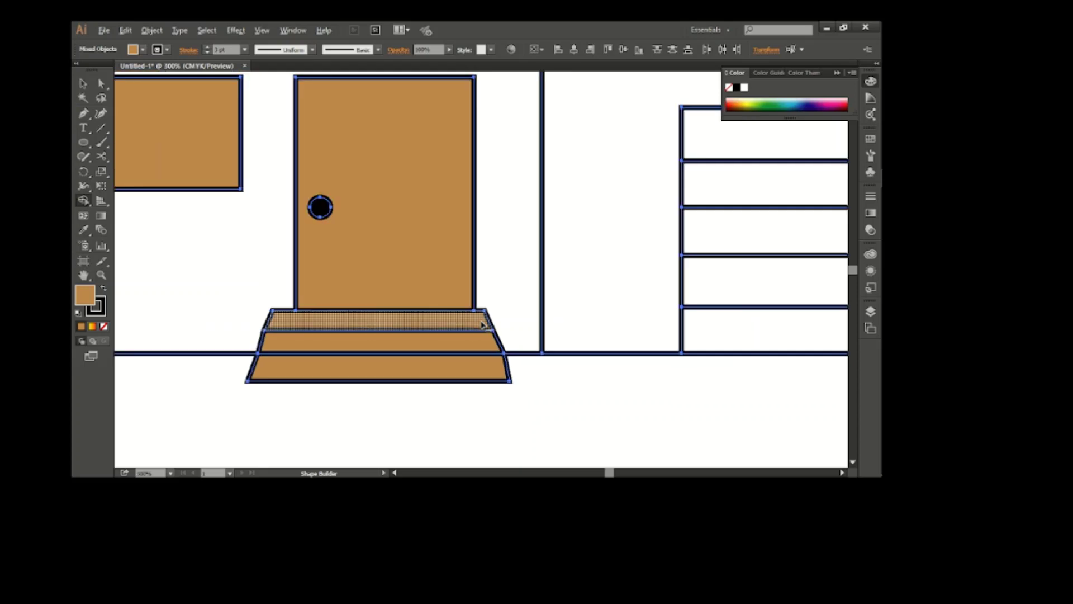
pyautogui.scroll(-1, 482, 324)
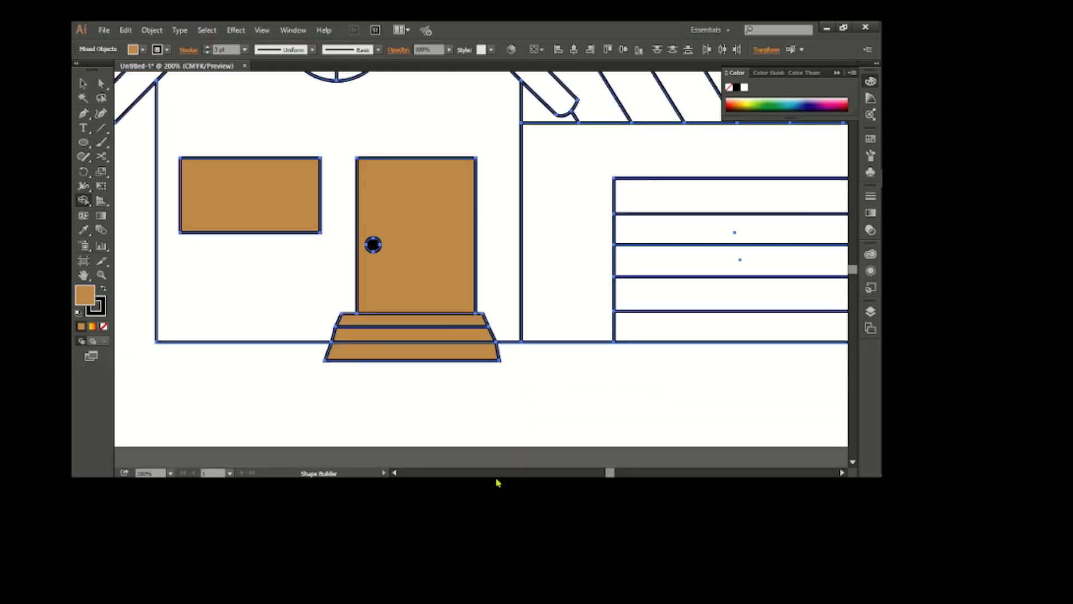
pyautogui.scroll(-1, 405, 272)
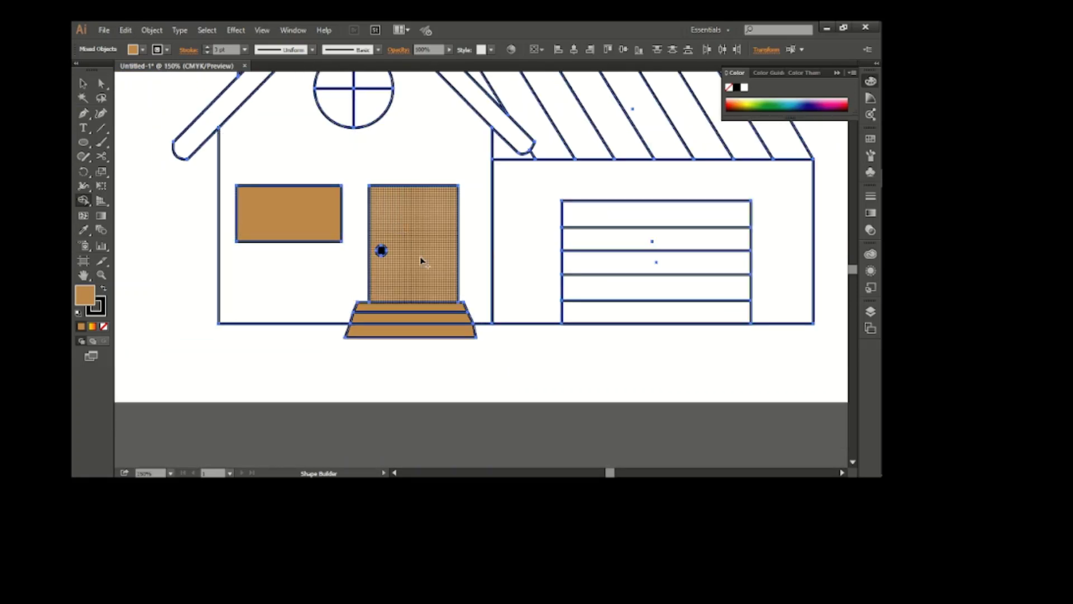
pyautogui.scroll(1, 422, 260)
pyautogui.scroll(-1, 422, 260)
pyautogui.hscroll(1, 422, 260)
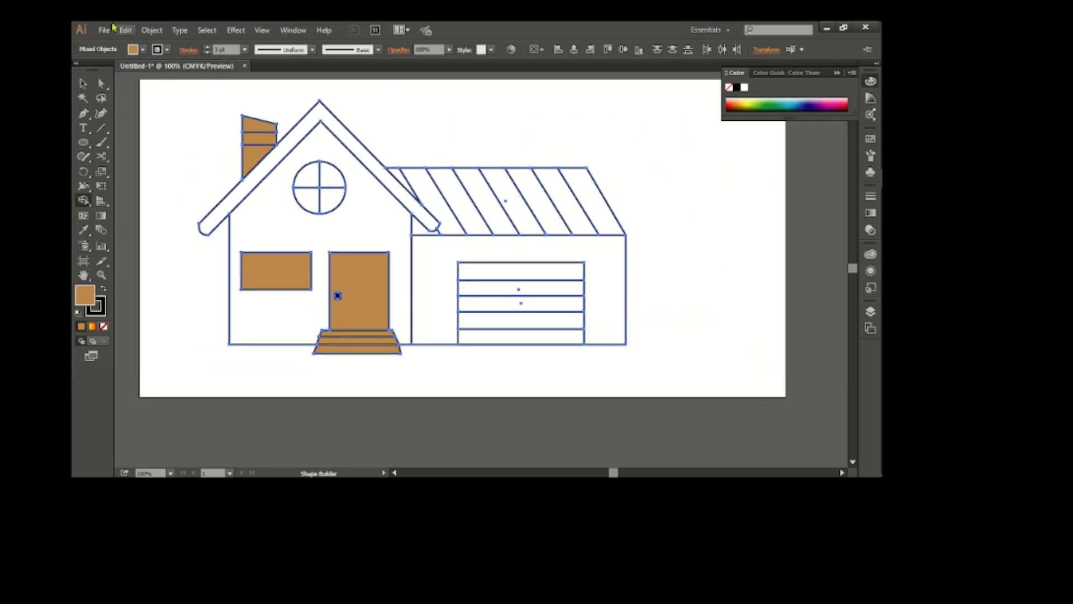
pyautogui.hscroll(-1, 184, 136)
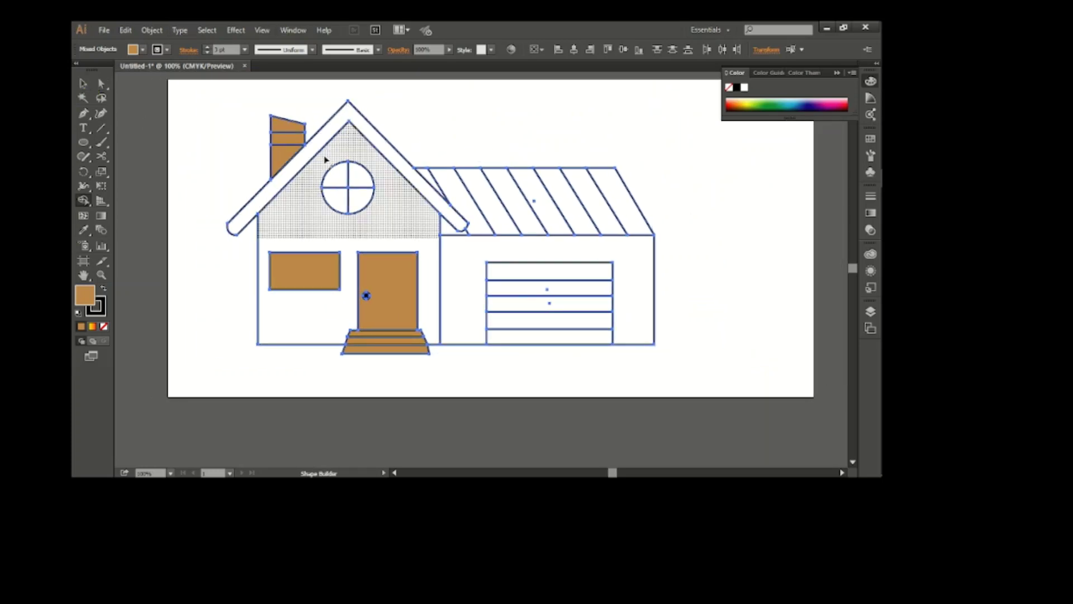
# Fill the front house wall and garage wall yellow.
pyautogui.click(143, 50)
pyautogui.click(110, 111)
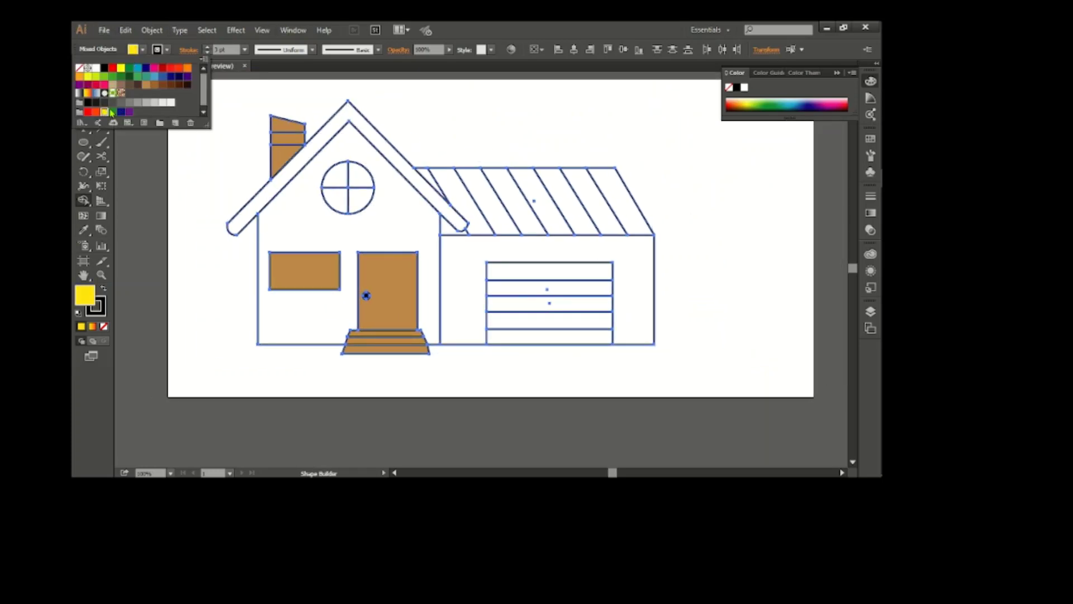
pyautogui.click(554, 291)
pyautogui.click(407, 228)
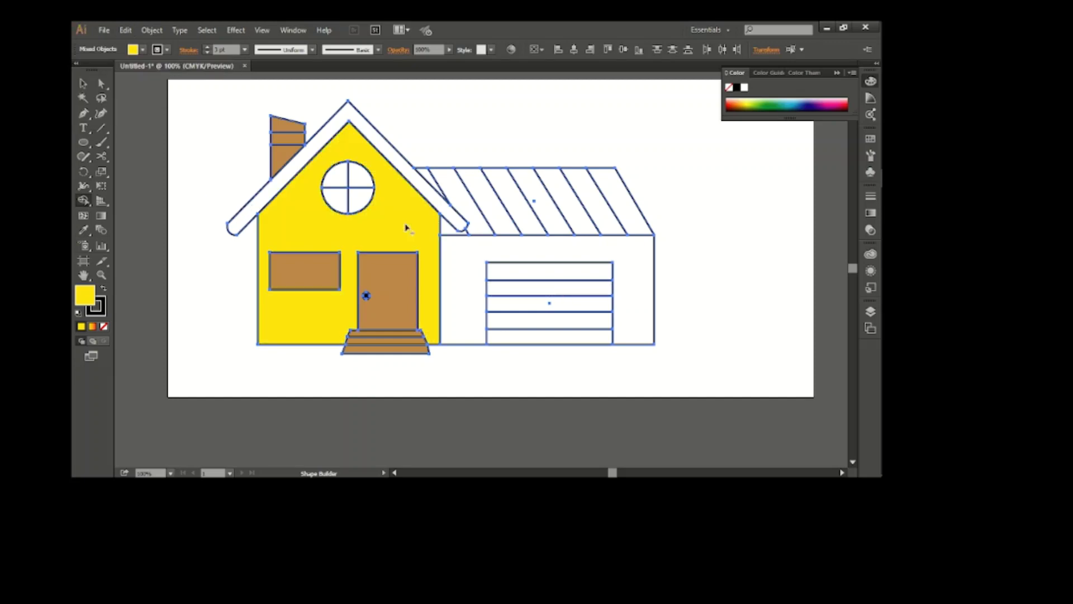
pyautogui.click(453, 256)
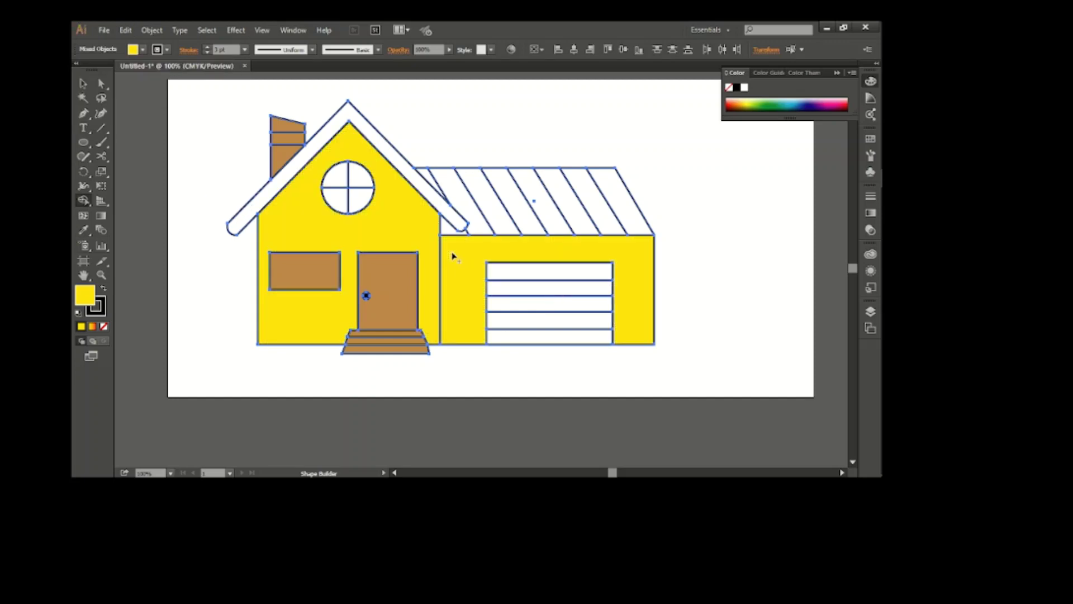
# Fill all garage roof strips and the main house roof light grey.
pyautogui.click(143, 50)
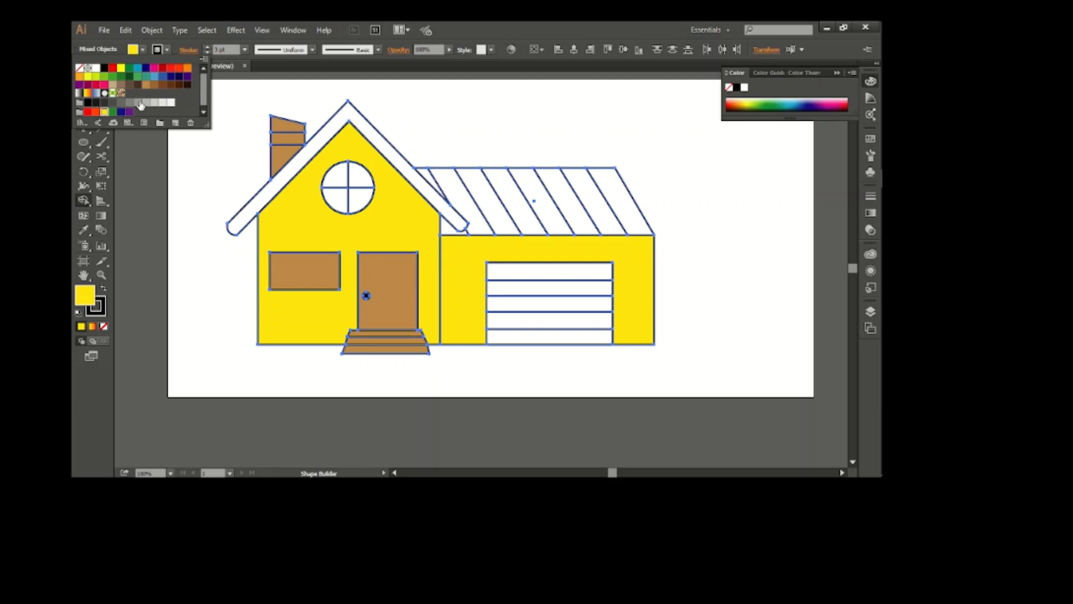
pyautogui.click(146, 102)
pyautogui.click(614, 196)
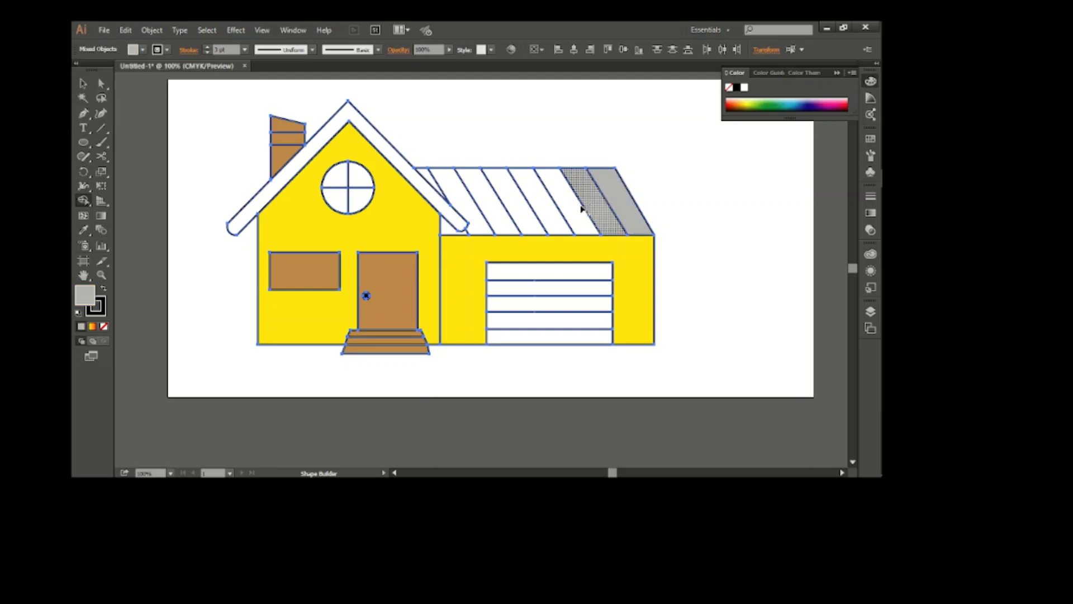
pyautogui.click(572, 209)
pyautogui.click(548, 212)
pyautogui.click(499, 214)
pyautogui.click(456, 198)
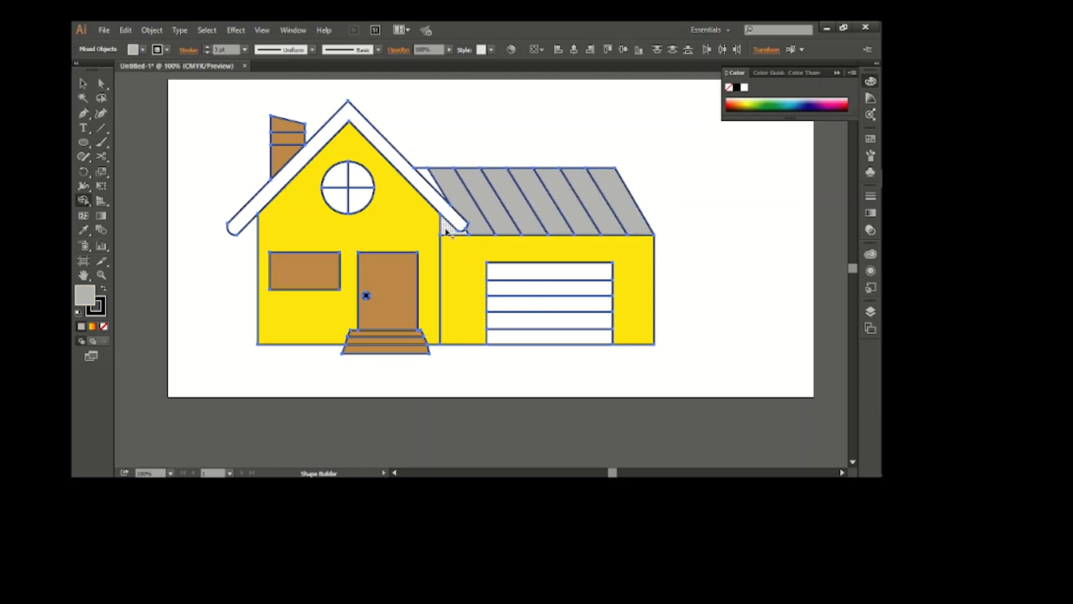
pyautogui.click(424, 185)
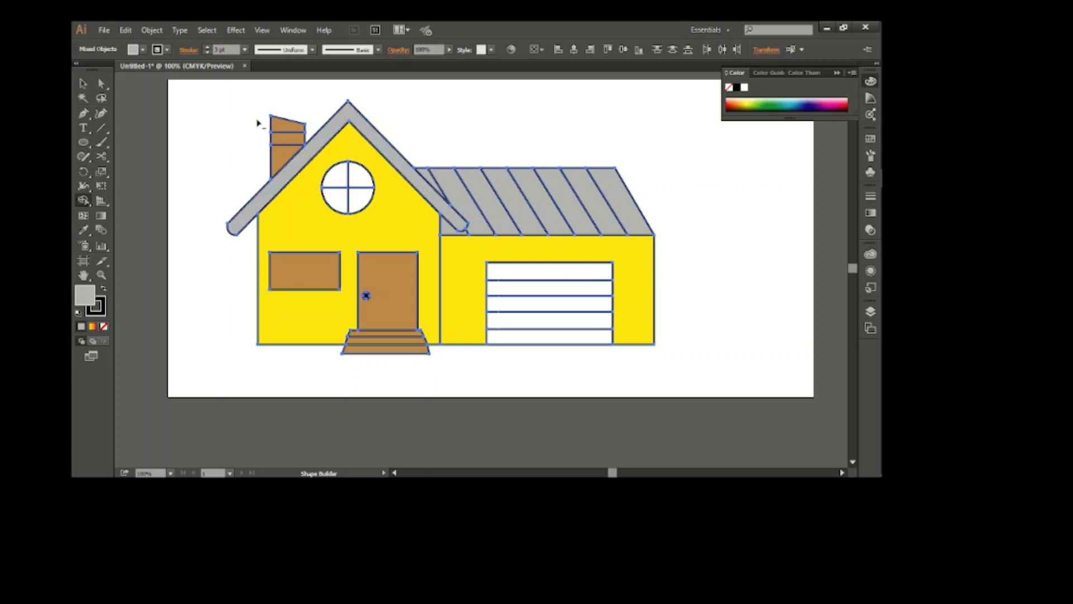
# Fill all the garage door strips blue.
pyautogui.click(135, 51)
pyautogui.click(155, 79)
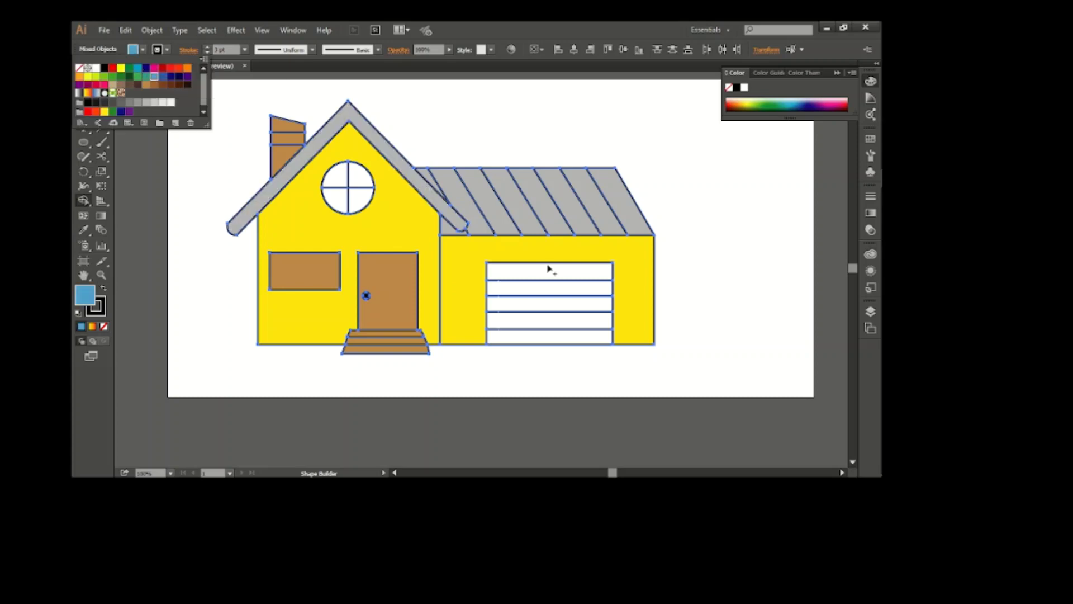
pyautogui.click(558, 271)
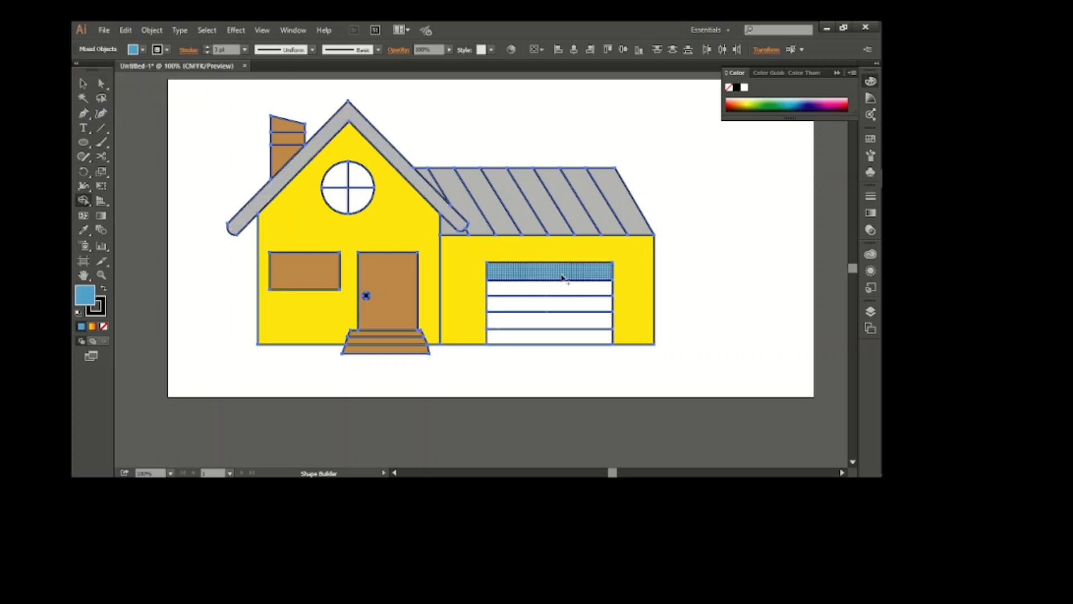
pyautogui.click(563, 305)
pyautogui.click(565, 337)
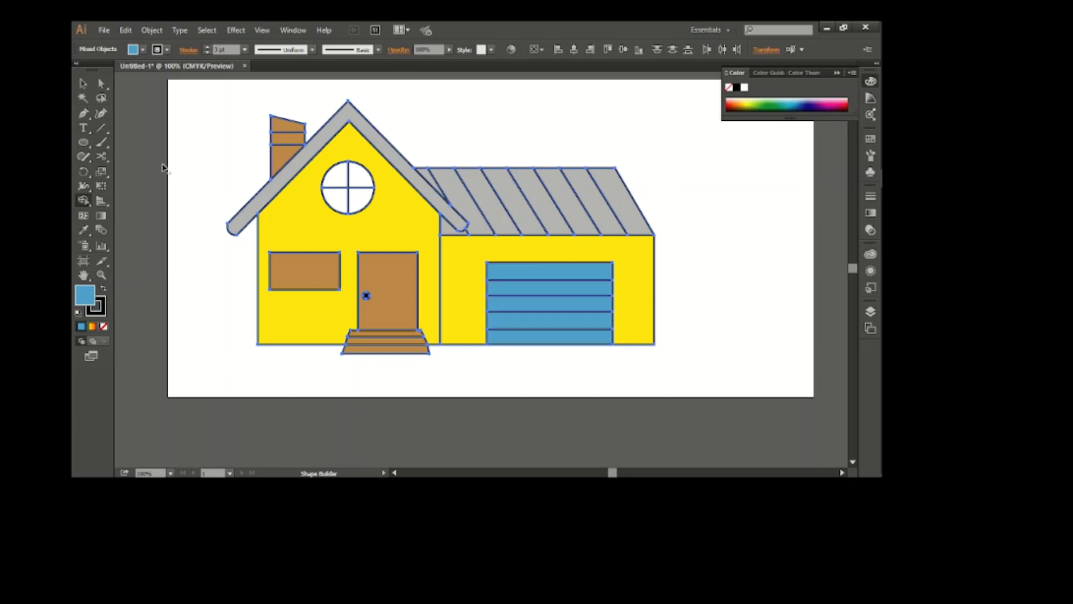
pyautogui.click(84, 85)
# Select the blue garage door strips by matching fill and lower their opacity to 54%.
pyautogui.click(549, 400)
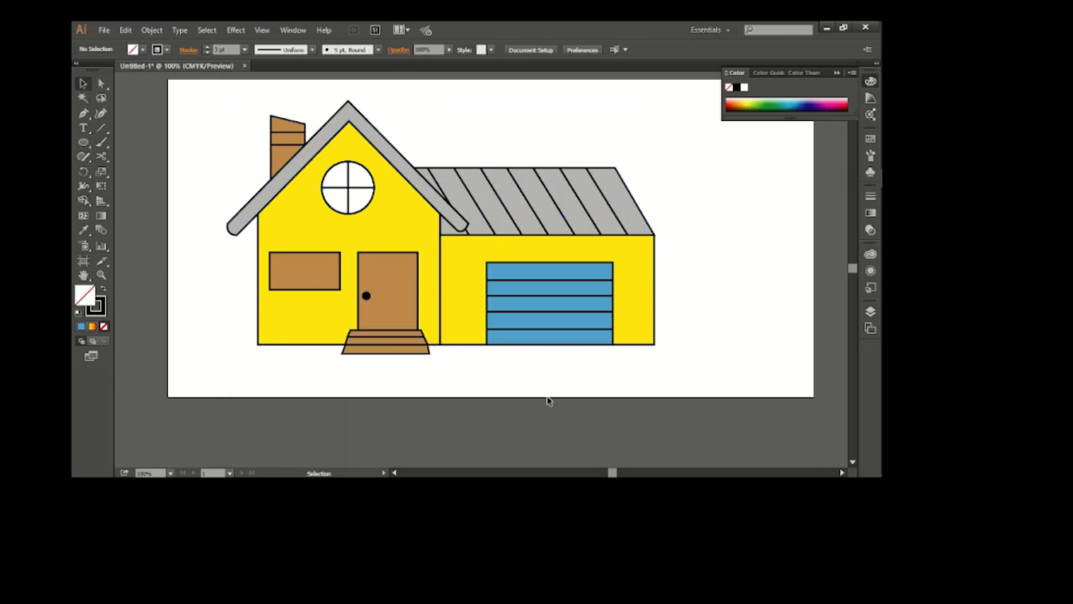
pyautogui.click(83, 97)
pyautogui.click(532, 269)
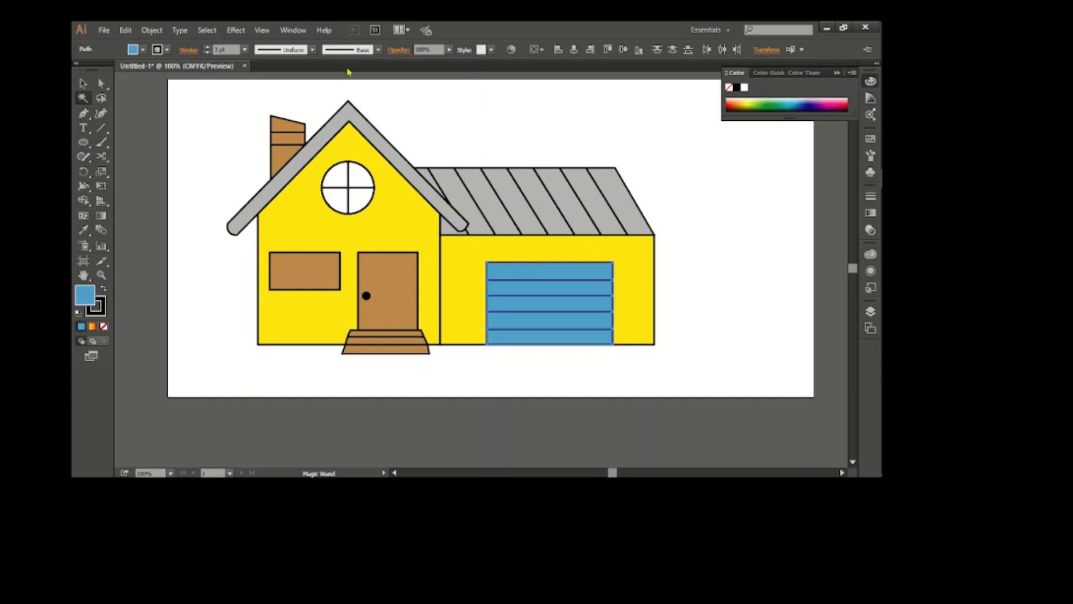
pyautogui.scroll(15, 438, 50)
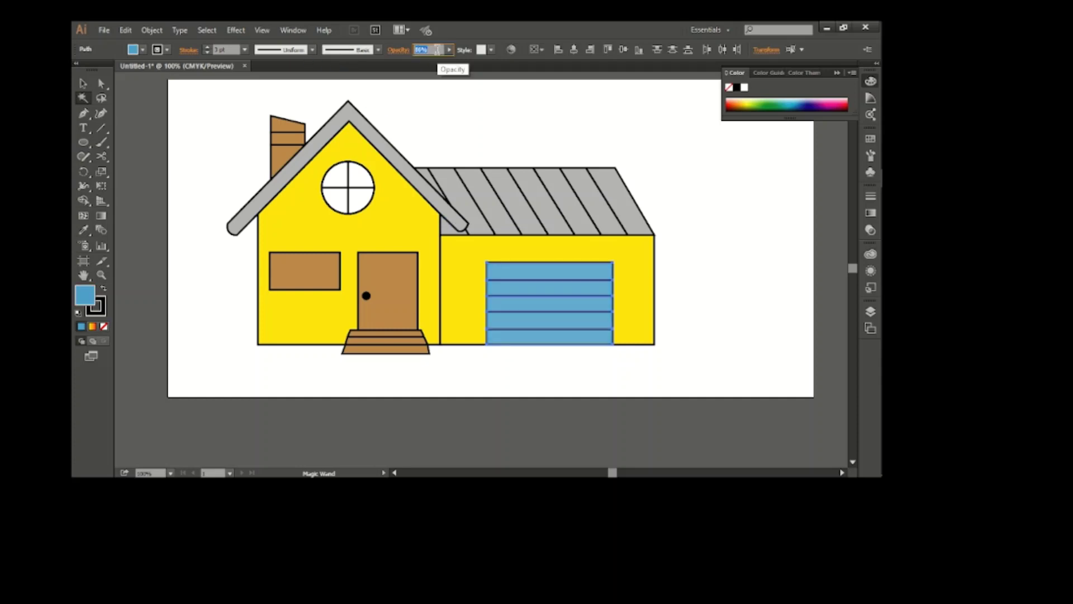
pyautogui.click(385, 117)
# Fill the top-right and bottom-left round window quadrants bright cyan.
pyautogui.press('v')
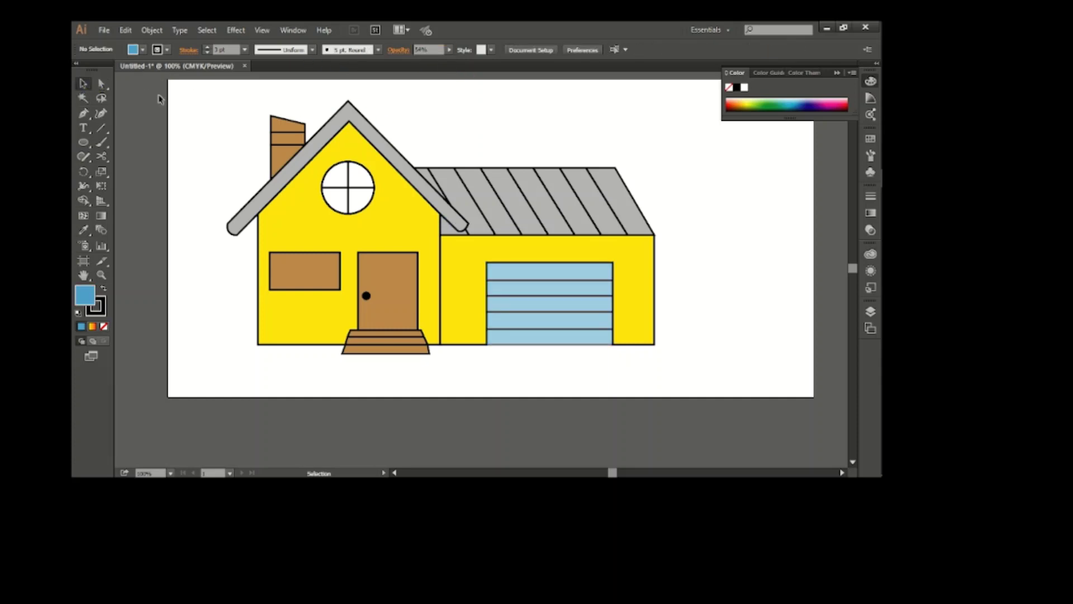
pyautogui.moveTo(250, 142); pyautogui.dragTo(248, 272)
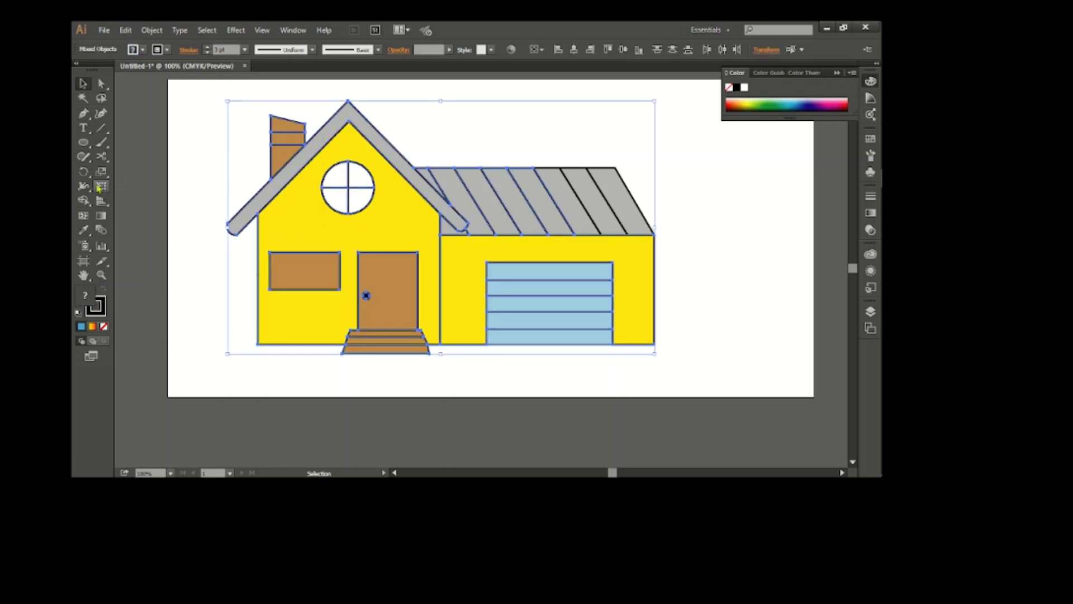
pyautogui.click(85, 200)
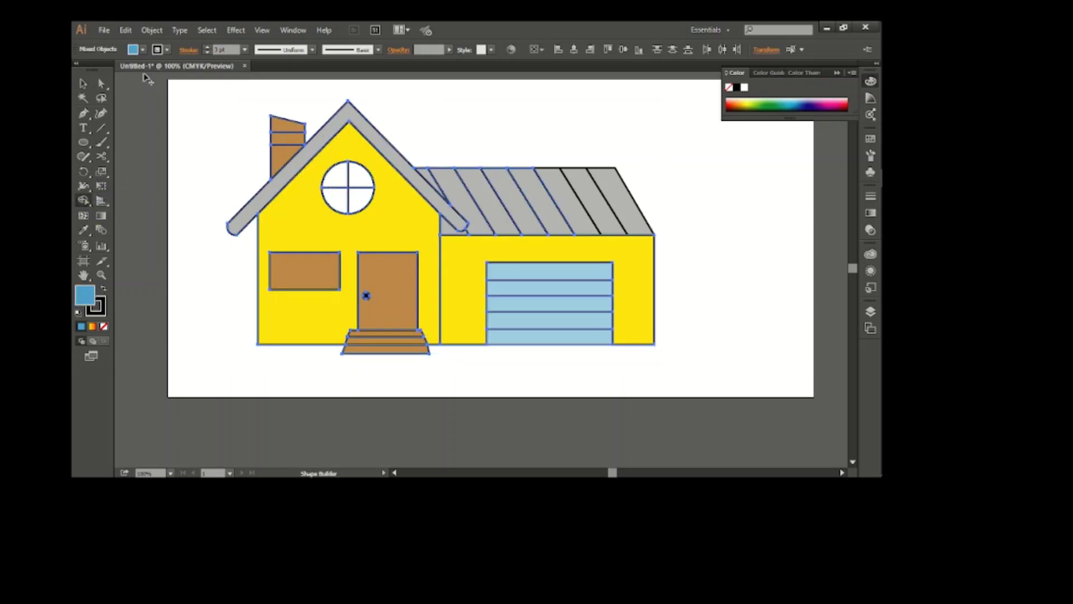
pyautogui.click(133, 50)
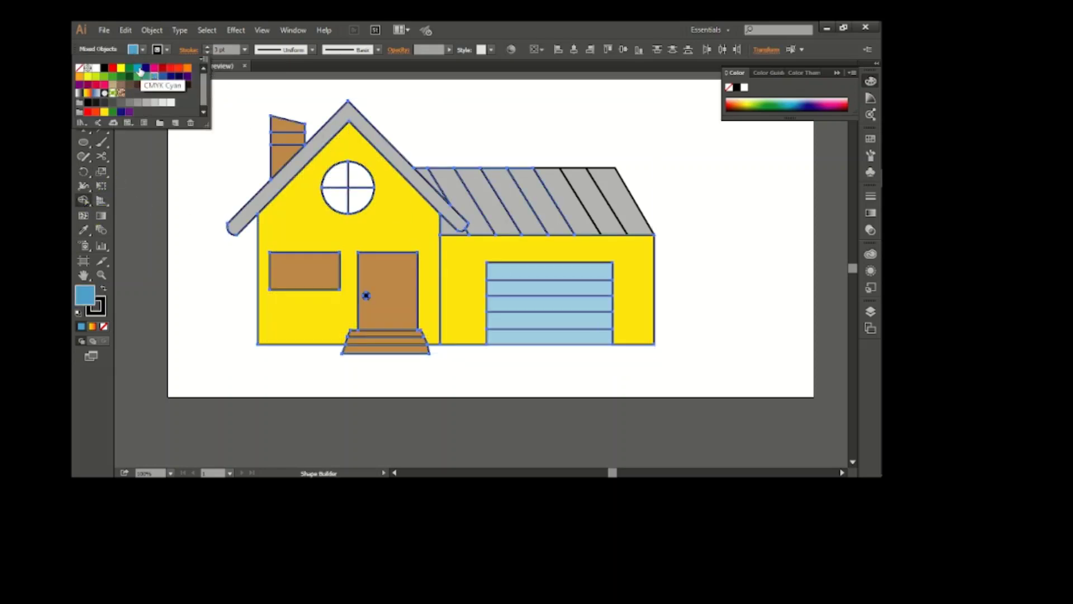
pyautogui.click(137, 67)
pyautogui.click(360, 174)
pyautogui.click(335, 200)
# Fill the bottom-right and top-left window quadrants light grey.
pyautogui.click(133, 49)
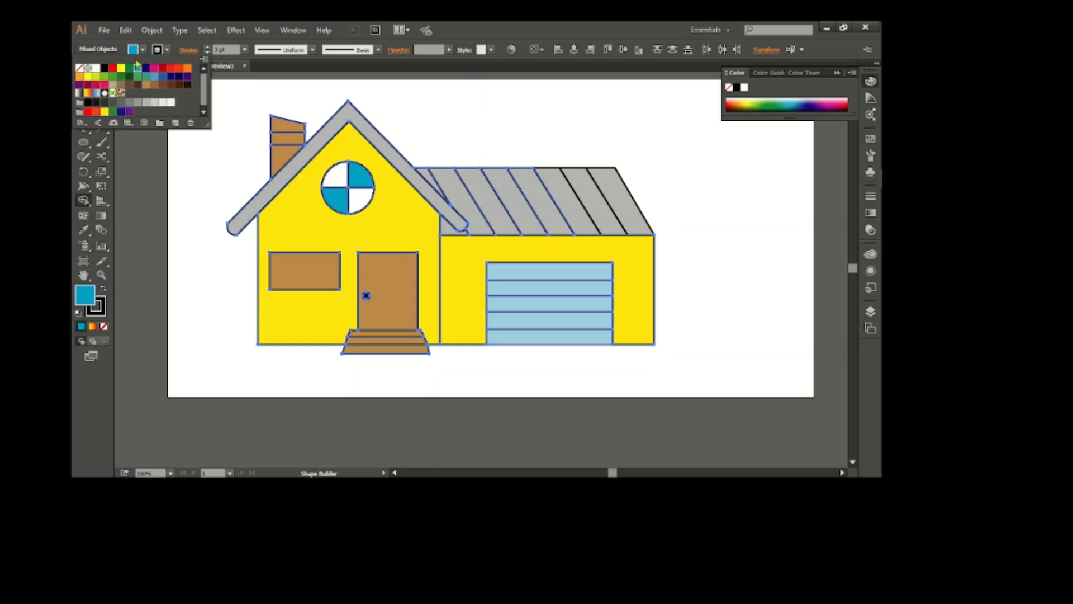
pyautogui.click(146, 105)
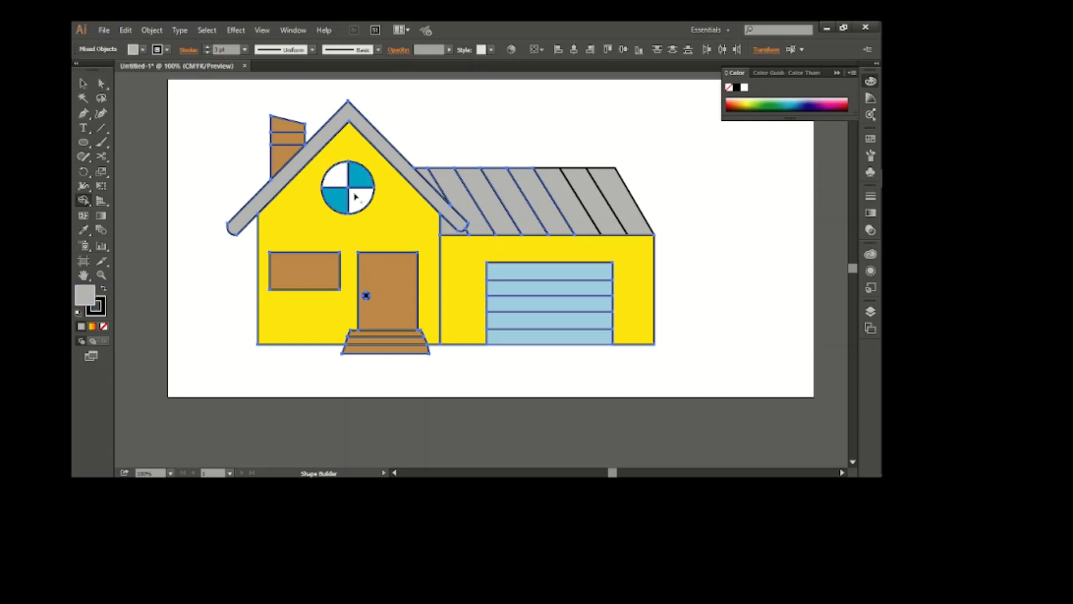
pyautogui.click(360, 200)
pyautogui.click(336, 174)
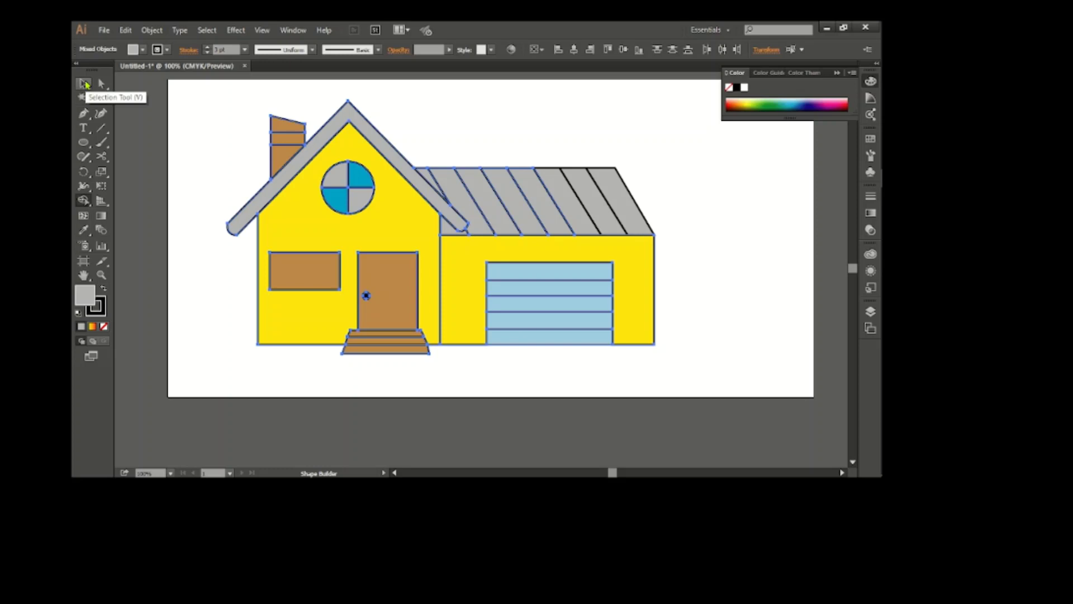
pyautogui.click(83, 84)
pyautogui.click(457, 351)
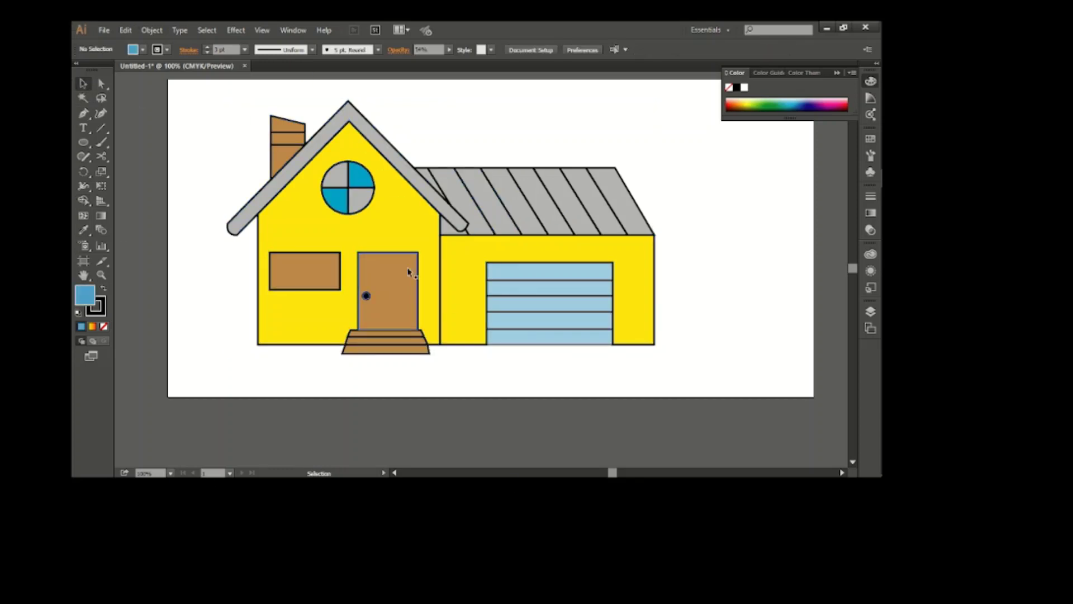
pyautogui.scroll(1, 412, 271)
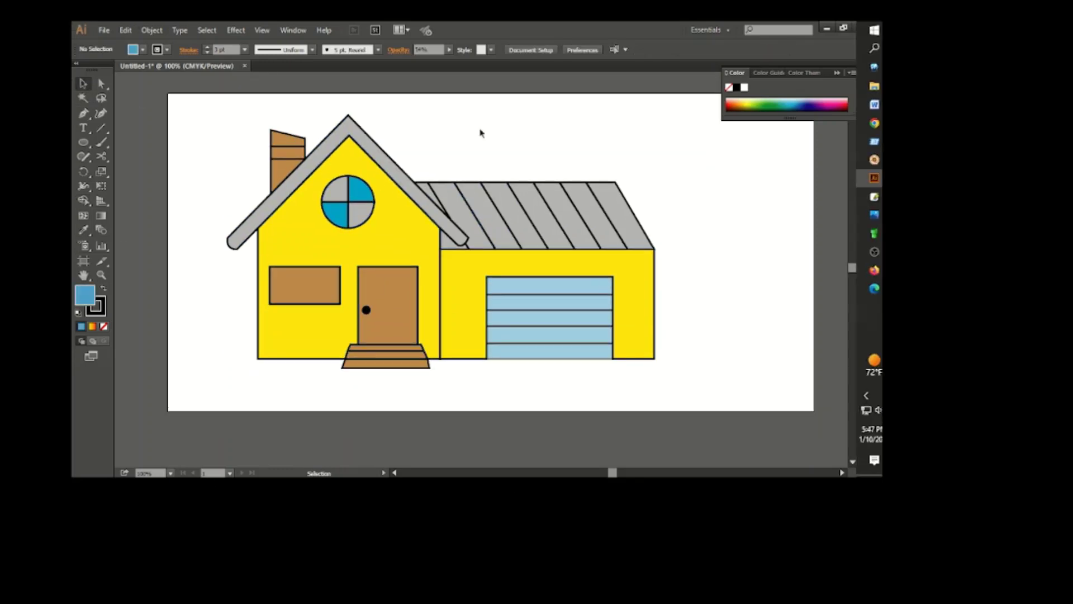
pyautogui.scroll(-1, 498, 317)
pyautogui.scroll(-1, 501, 322)
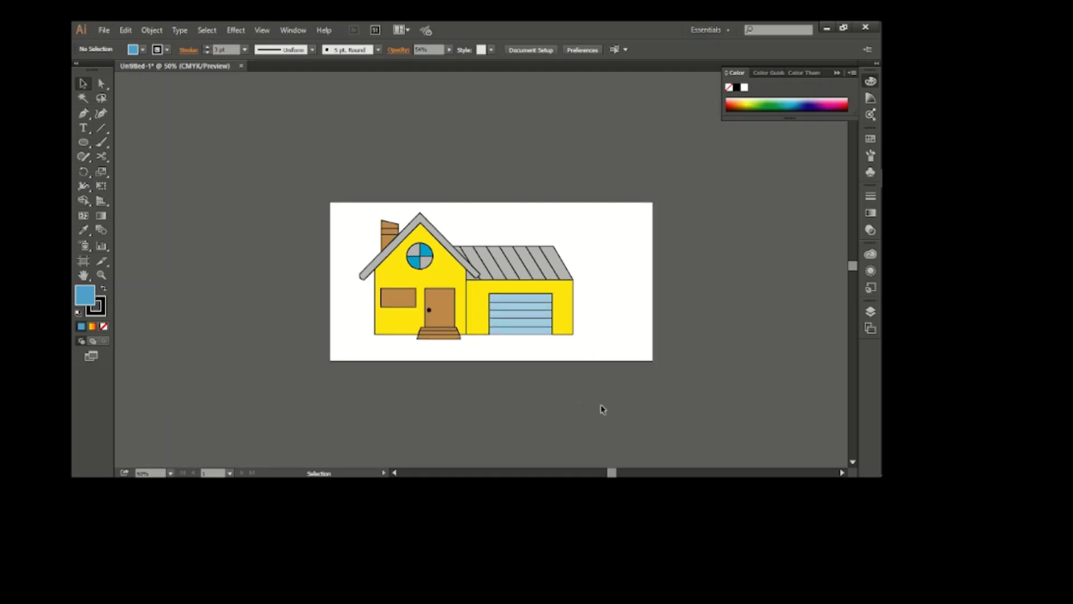